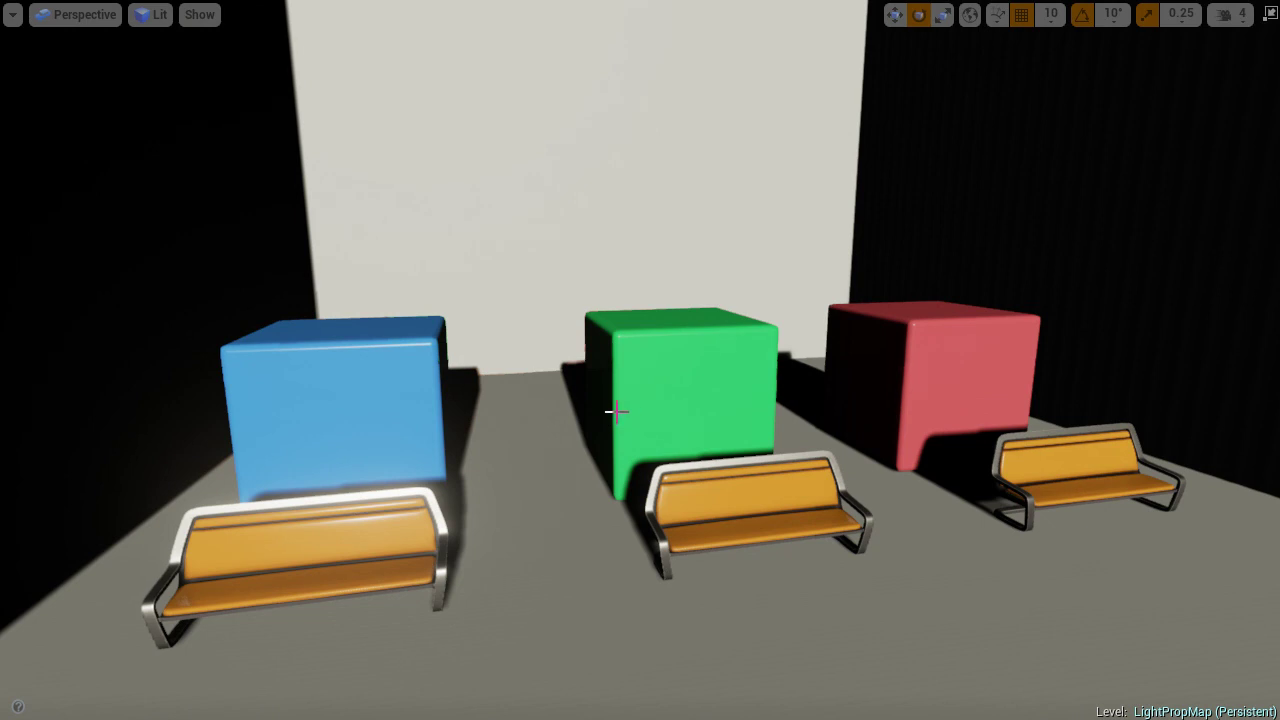
# Toggle the Light Propagation Volume visualization for the viewport and leave the full-screen viewport mode.
pyautogui.moveTo(563, 396)
pyautogui.mouseDown(button='right')
pyautogui.moveTo(621, 296)
pyautogui.moveTo(573, 379)
pyautogui.mouseUp(button='right')
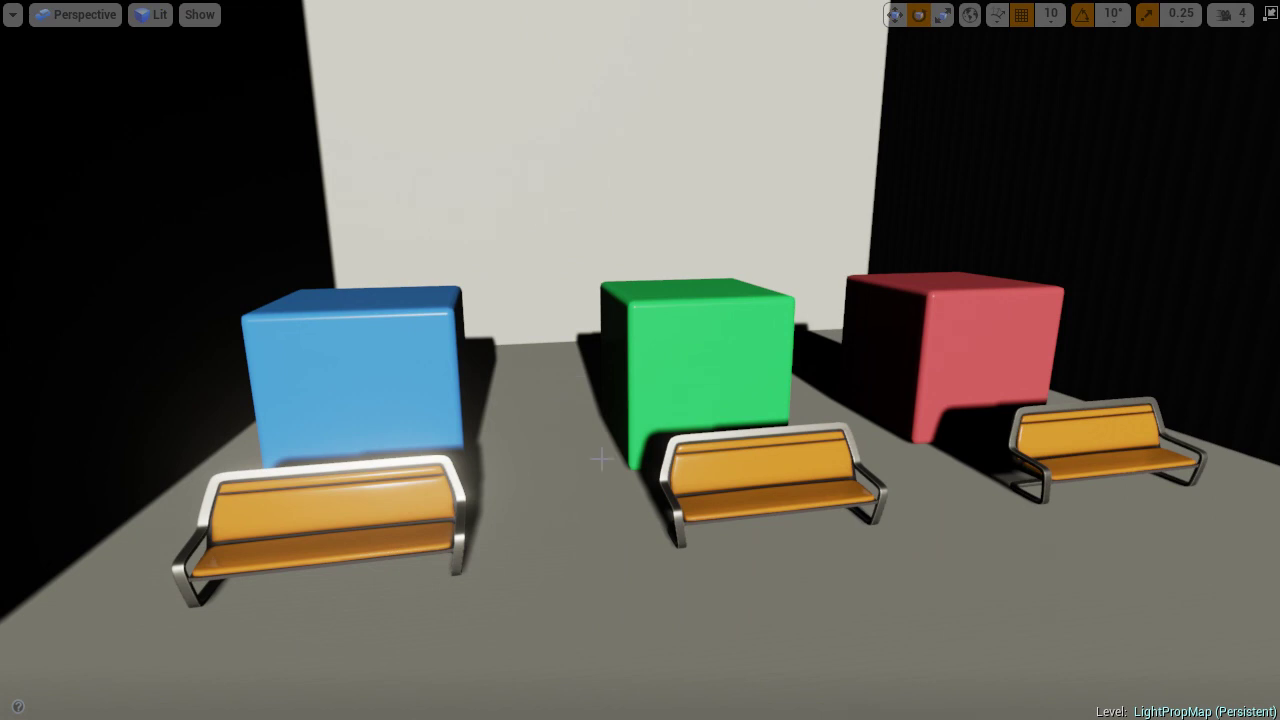
pyautogui.moveTo(601, 458); pyautogui.dragTo(901, 531, button='right')
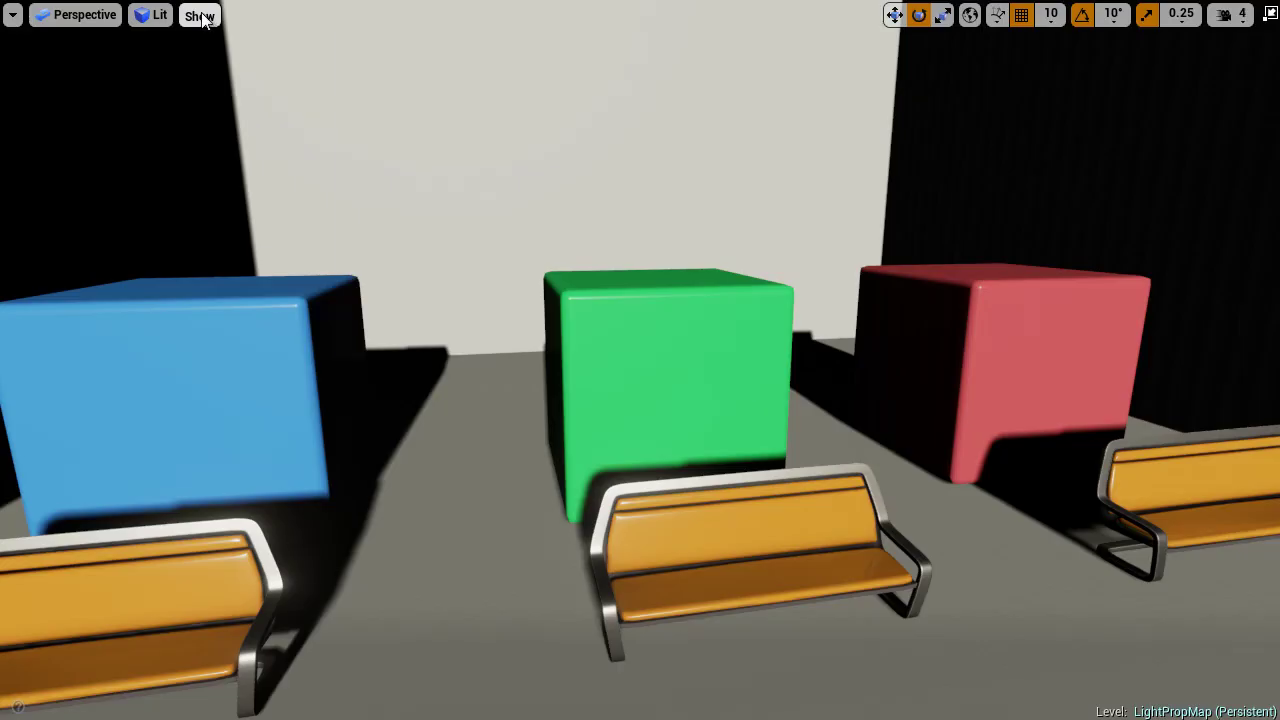
pyautogui.click(200, 15)
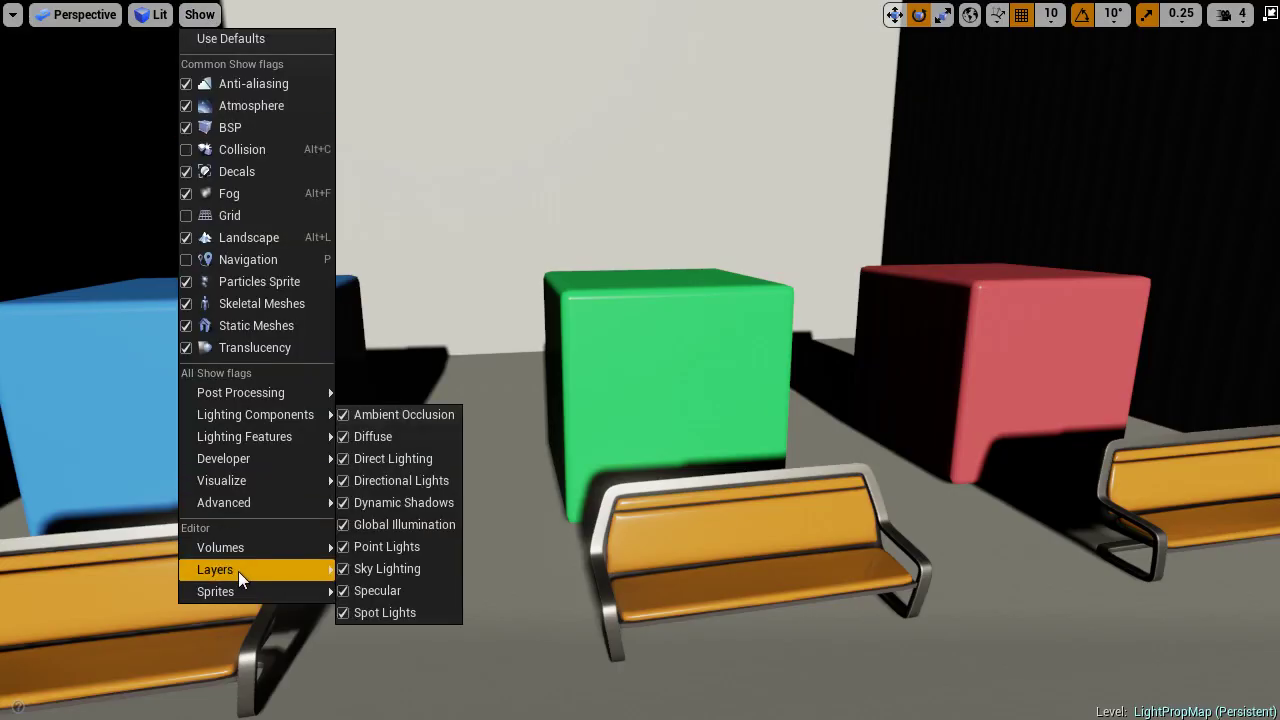
pyautogui.moveTo(273, 503)
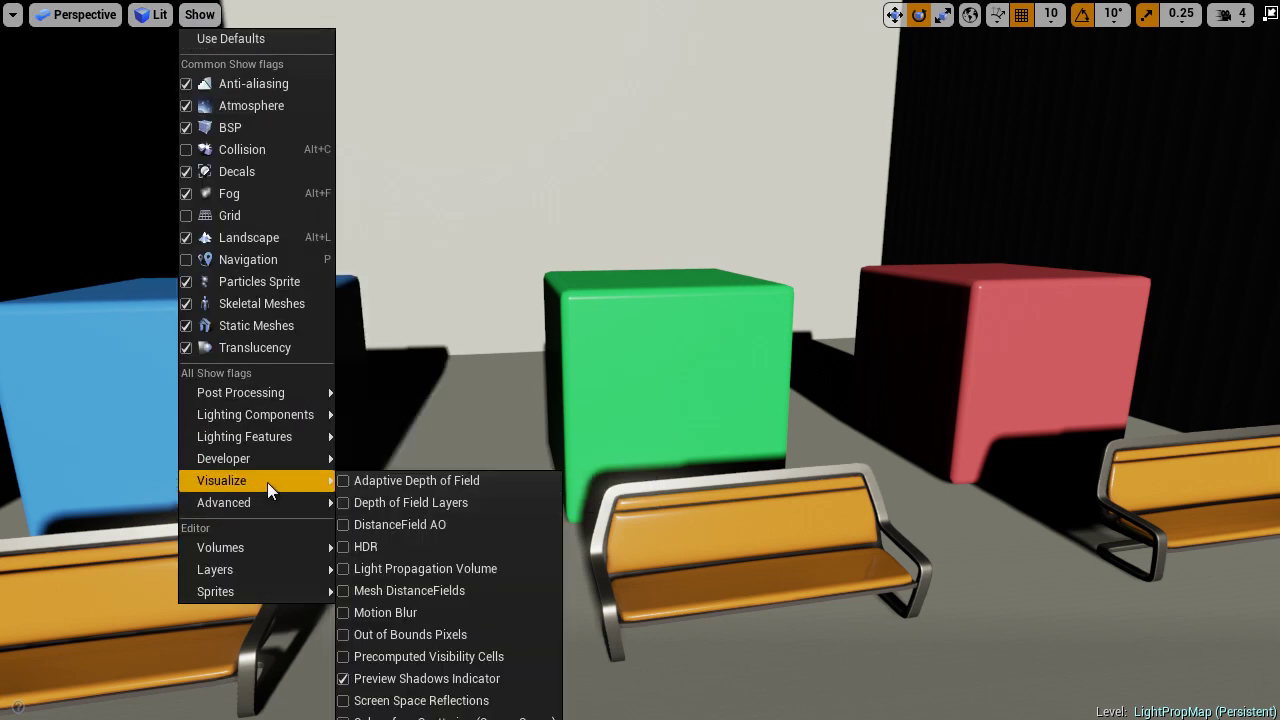
pyautogui.click(403, 570)
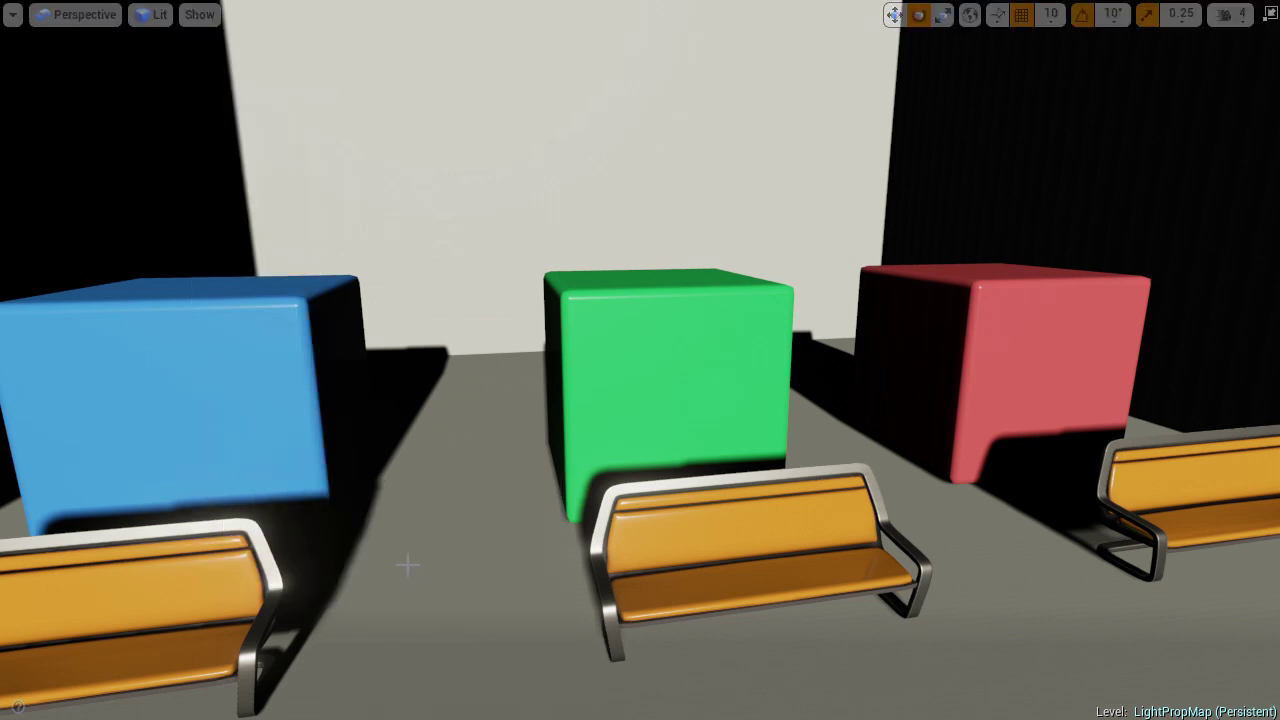
pyautogui.moveTo(407, 565); pyautogui.dragTo(390, 515, button='right')
pyautogui.press('F11')
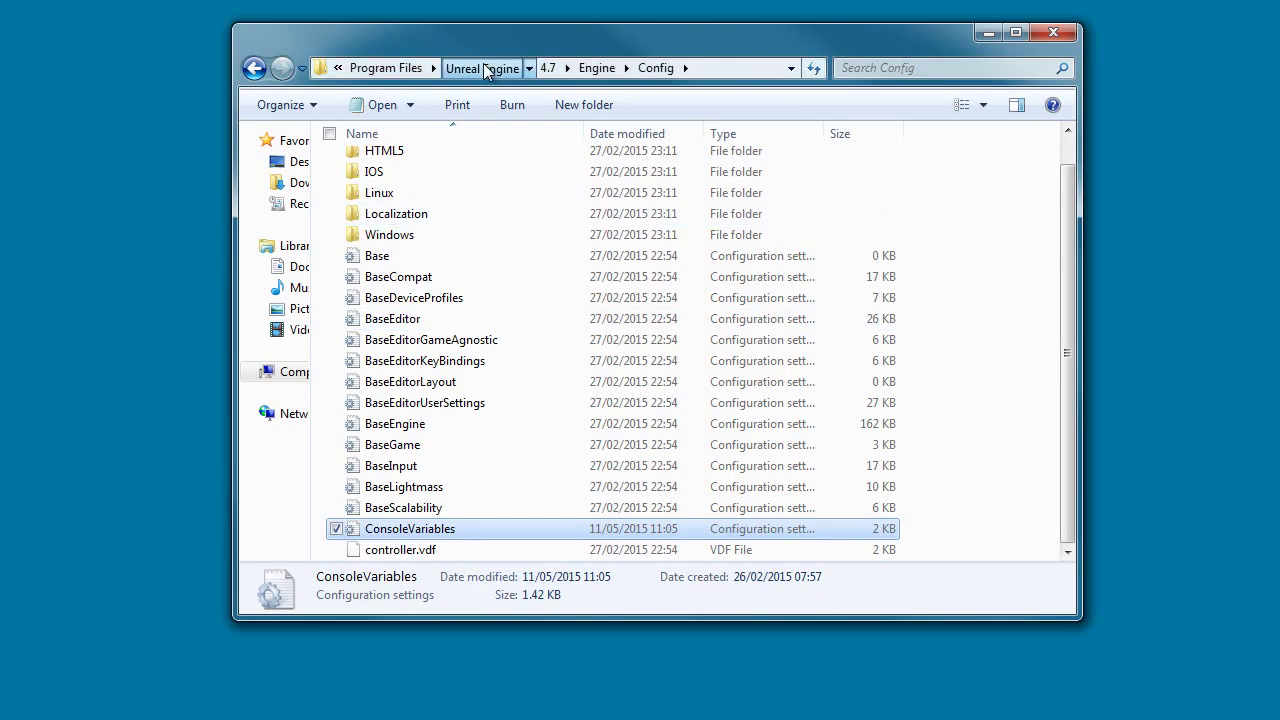
# In Windows Explorer, open ConsoleVariables from Unreal Engine's 4.7 Engine Config folder, check its r.lightpropagationvolume startup line, and close the file.
pyautogui.click(485, 63)
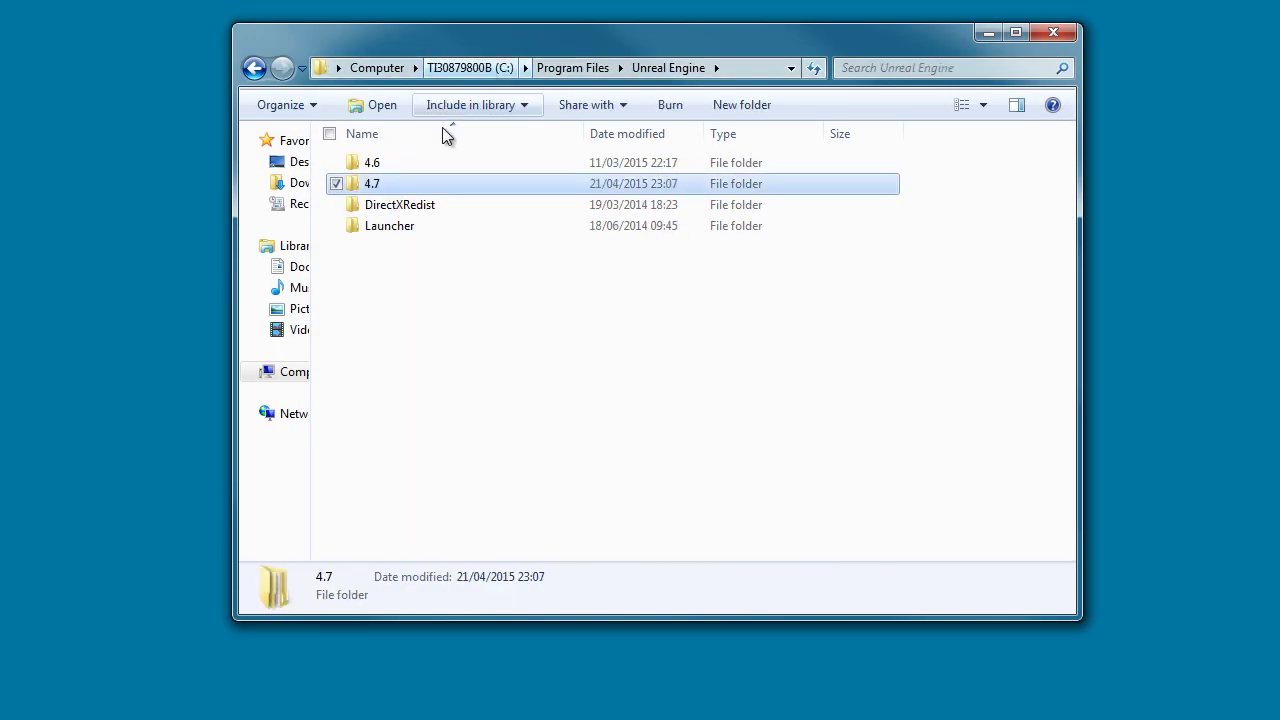
pyautogui.doubleClick(407, 185)
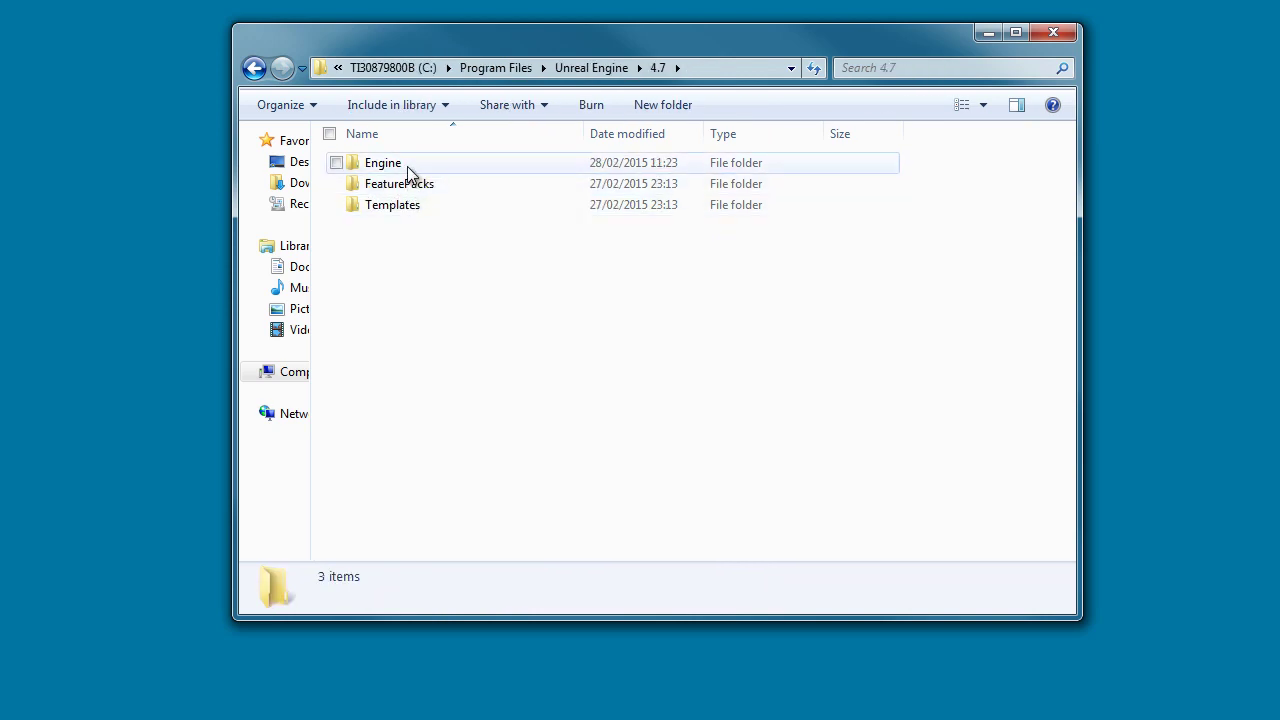
pyautogui.doubleClick(407, 166)
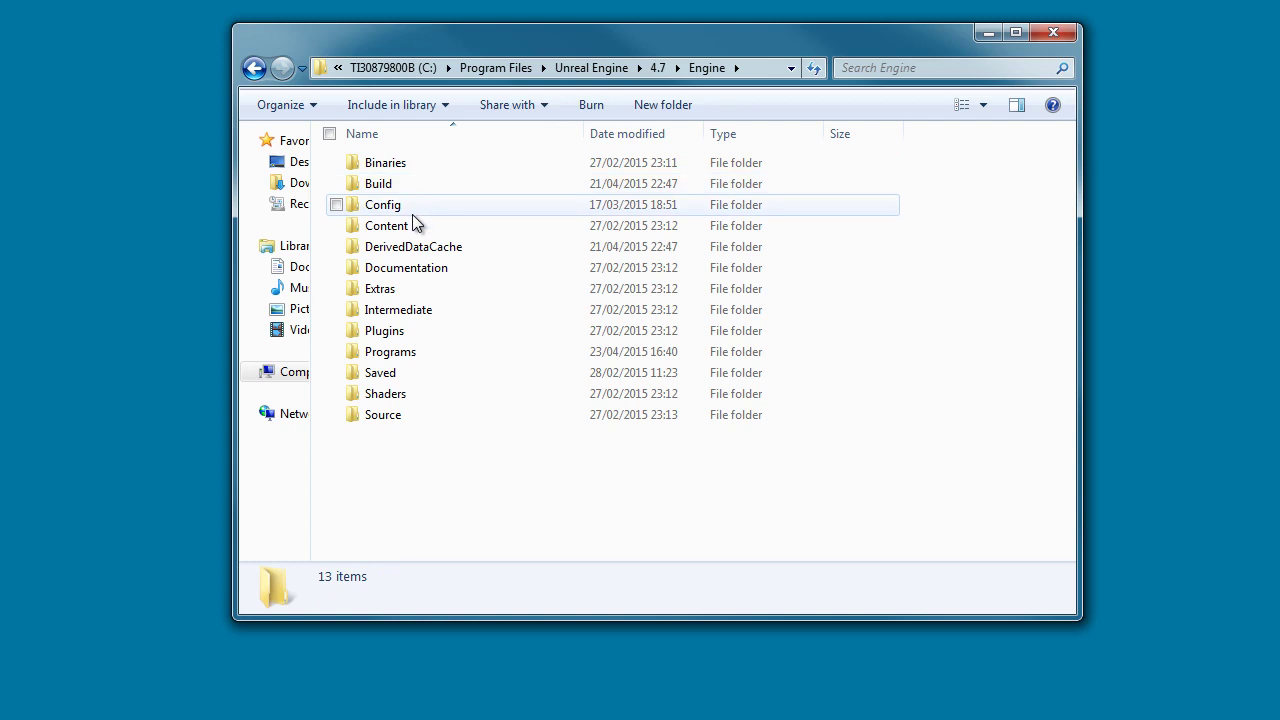
pyautogui.doubleClick(412, 213)
pyautogui.scroll(-1, 410, 300)
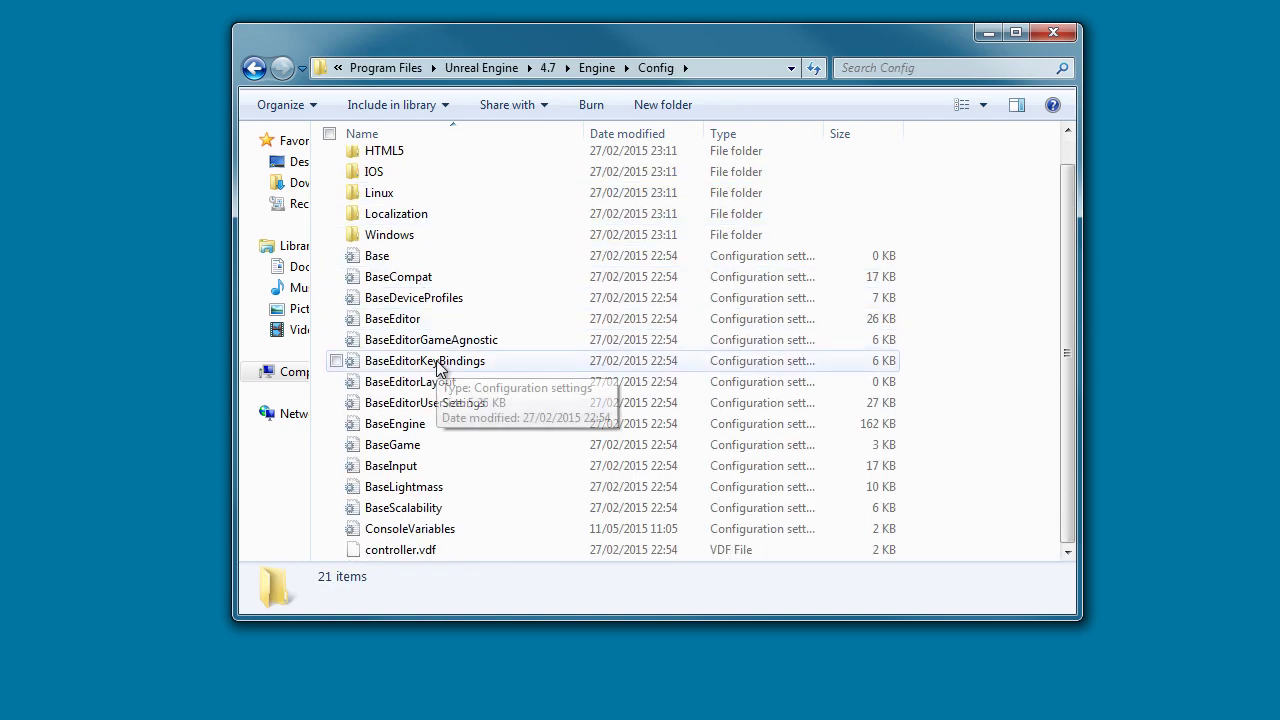
pyautogui.doubleClick(437, 537)
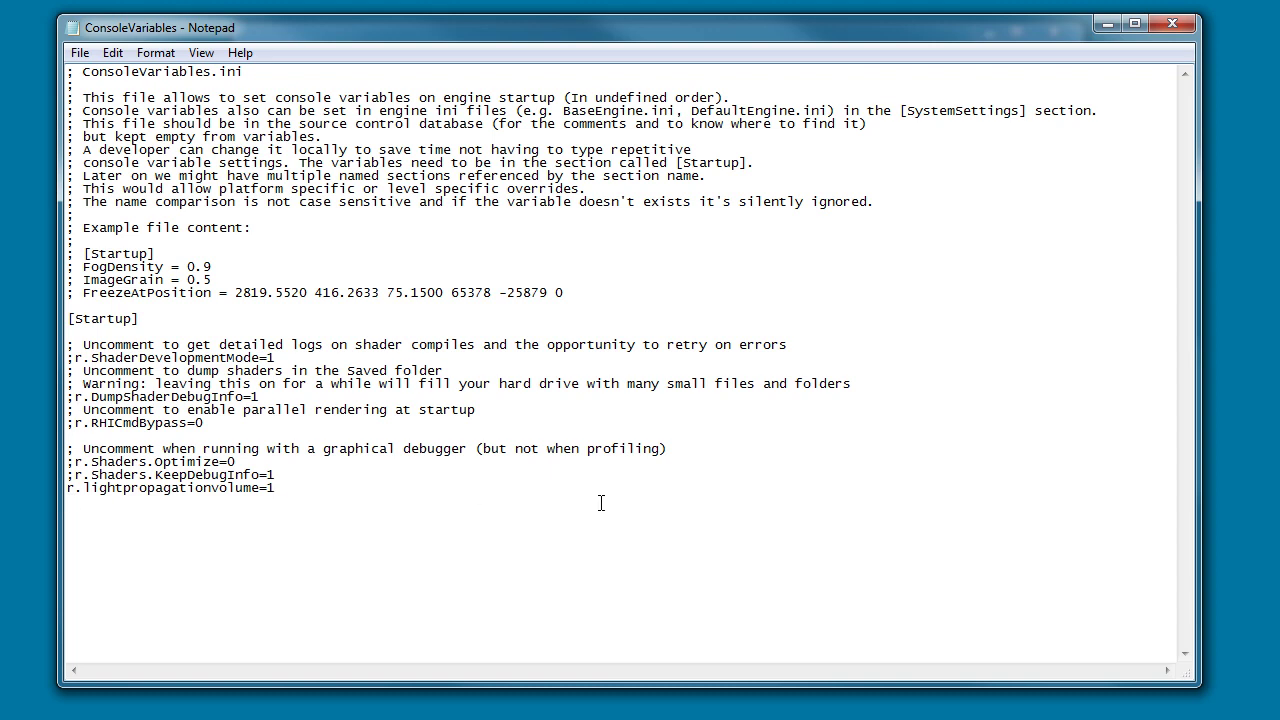
pyautogui.click(1175, 30)
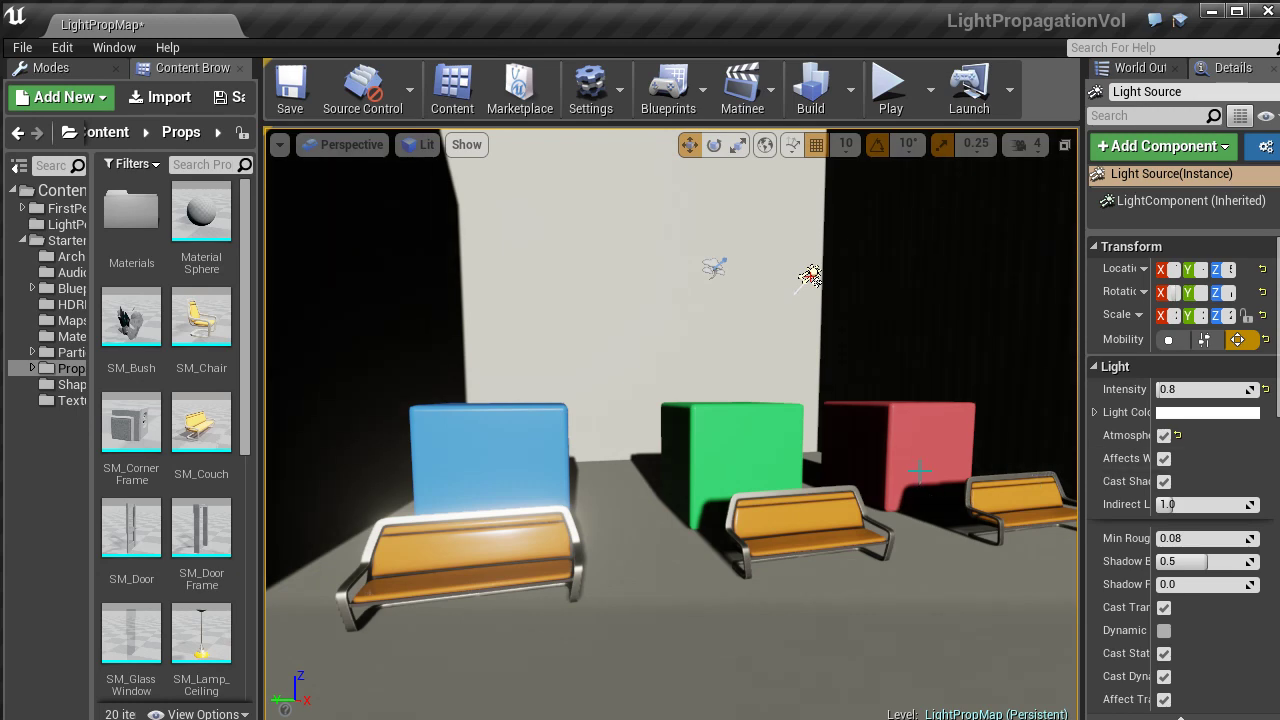
# In the Unreal Editor, turn on the Light Propagation Volume visualization and look around the scene.
pyautogui.moveTo(706, 474); pyautogui.dragTo(579, 235, button='right')
pyautogui.click(462, 146)
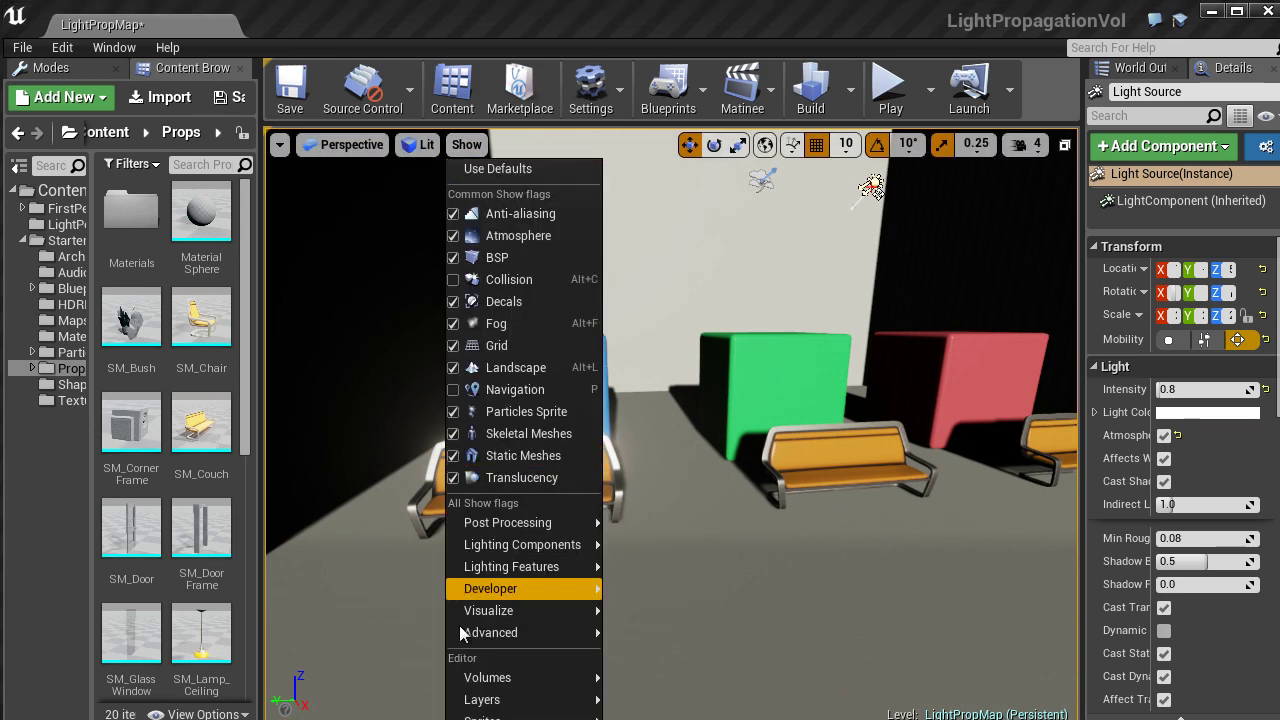
pyautogui.moveTo(542, 612)
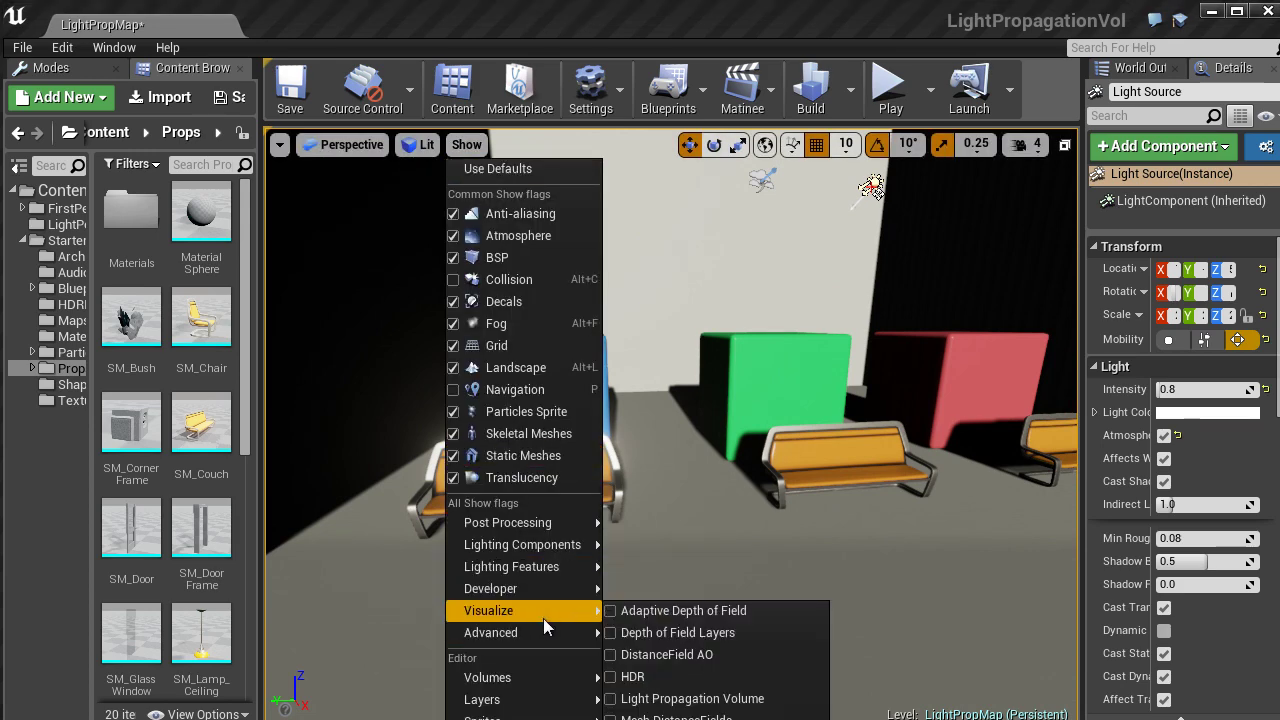
pyautogui.click(679, 699)
pyautogui.moveTo(726, 544); pyautogui.dragTo(775, 522, button='right')
pyautogui.moveTo(773, 520); pyautogui.dragTo(786, 506)
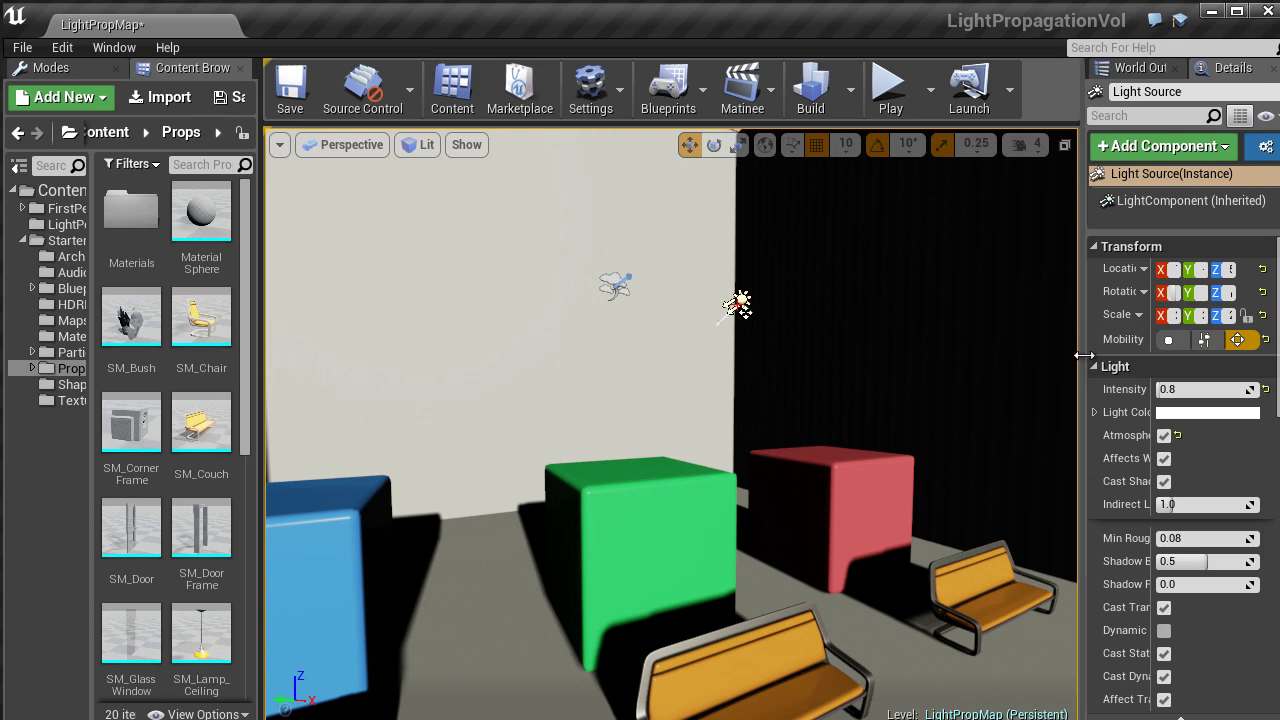
# Widen the Light Source's details and enable Dynamic Indirect Lighting among its advanced light settings.
pyautogui.moveTo(1082, 355); pyautogui.dragTo(857, 360)
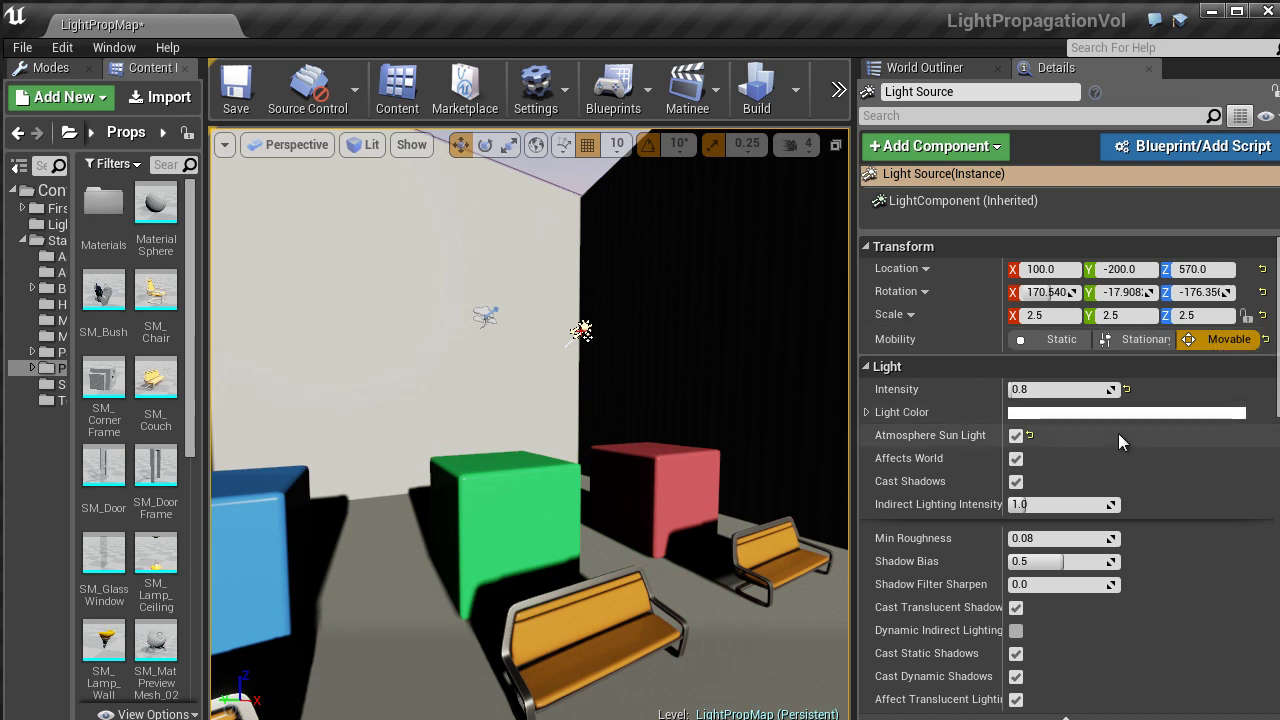
pyautogui.scroll(-3, 1050, 630)
pyautogui.click(1069, 667)
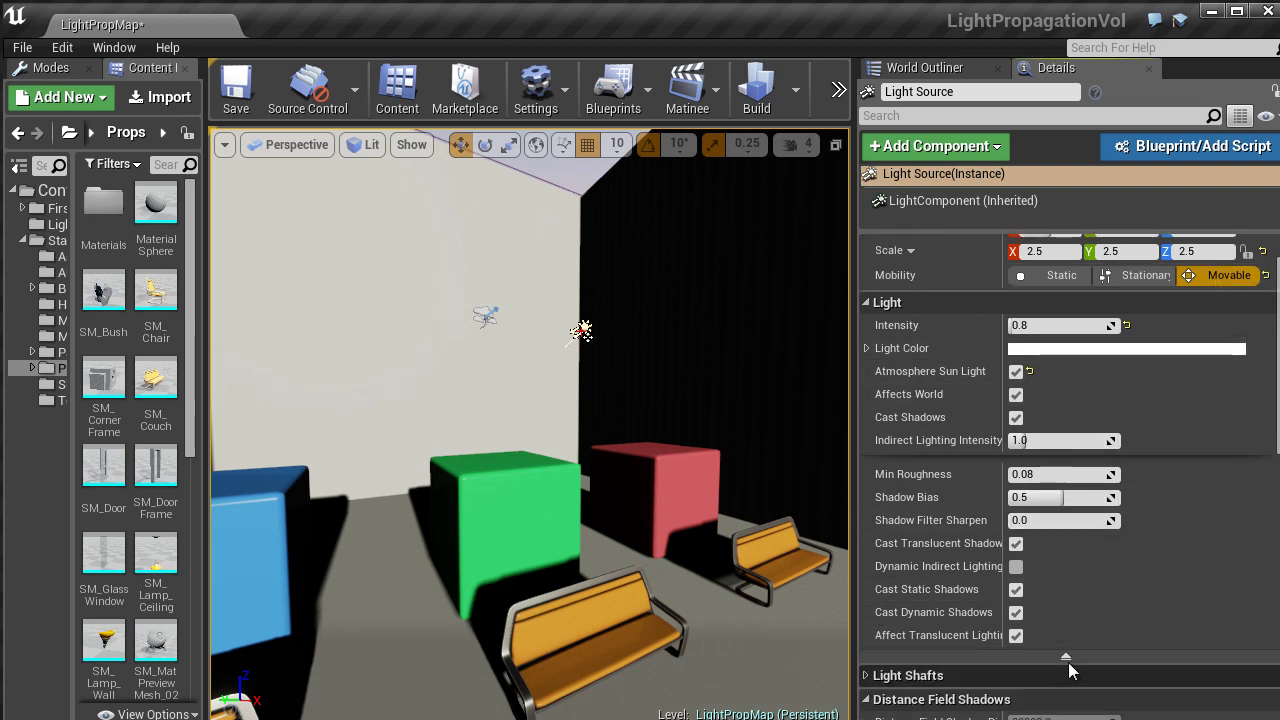
pyautogui.click(1066, 658)
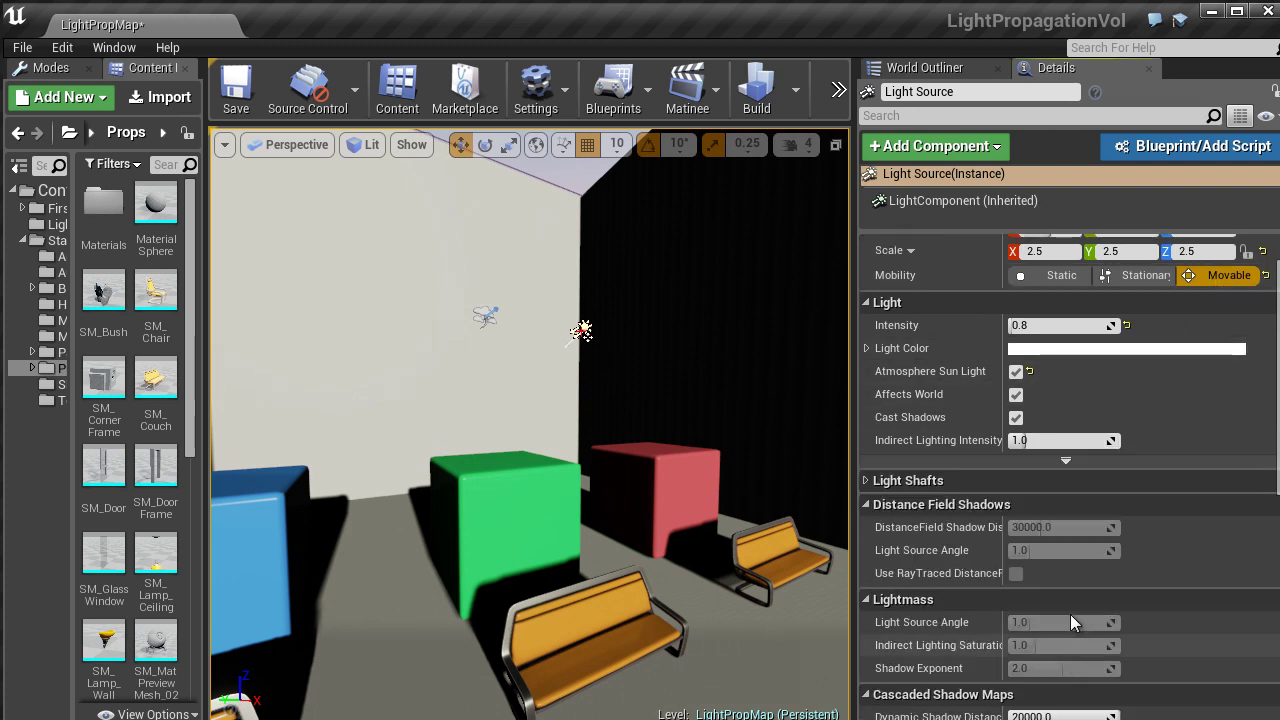
pyautogui.click(1075, 464)
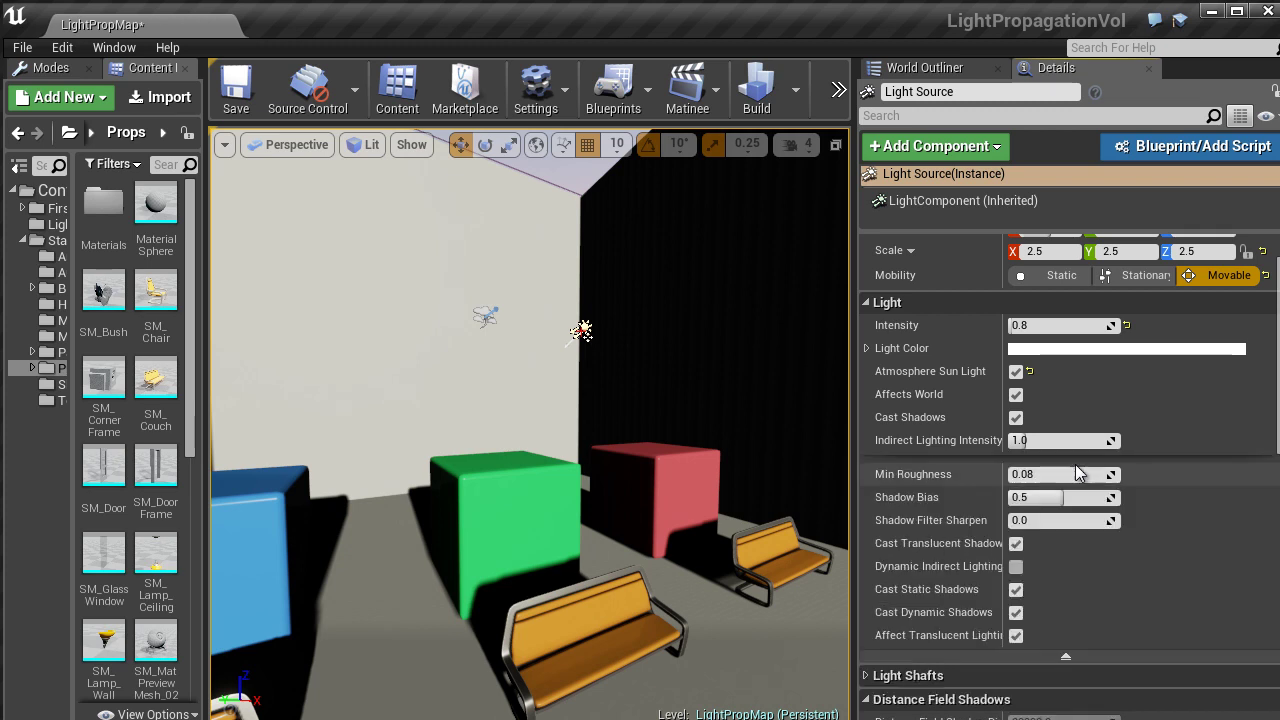
pyautogui.click(1017, 569)
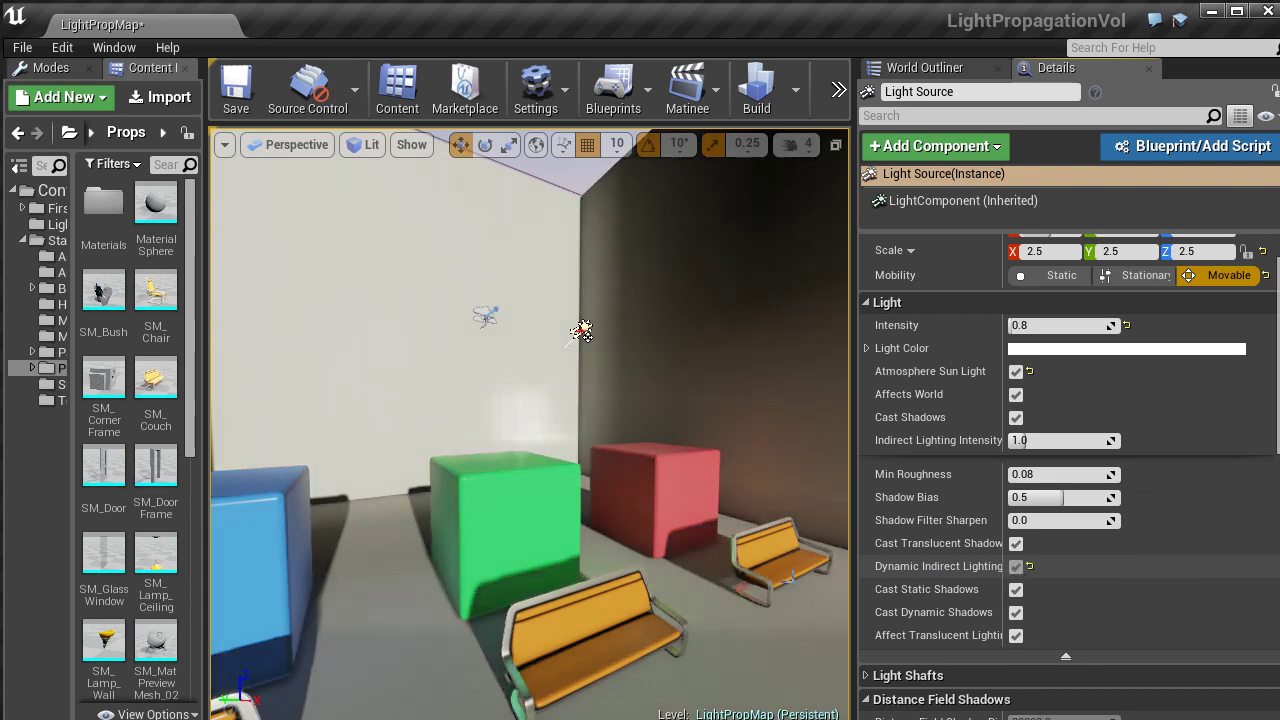
# Inspect the floor between the benches and turn off the Light Propagation Volume visualization.
pyautogui.moveTo(662, 554); pyautogui.dragTo(460, 700, button='right')
pyautogui.moveTo(505, 480); pyautogui.dragTo(485, 478)
pyautogui.click(410, 145)
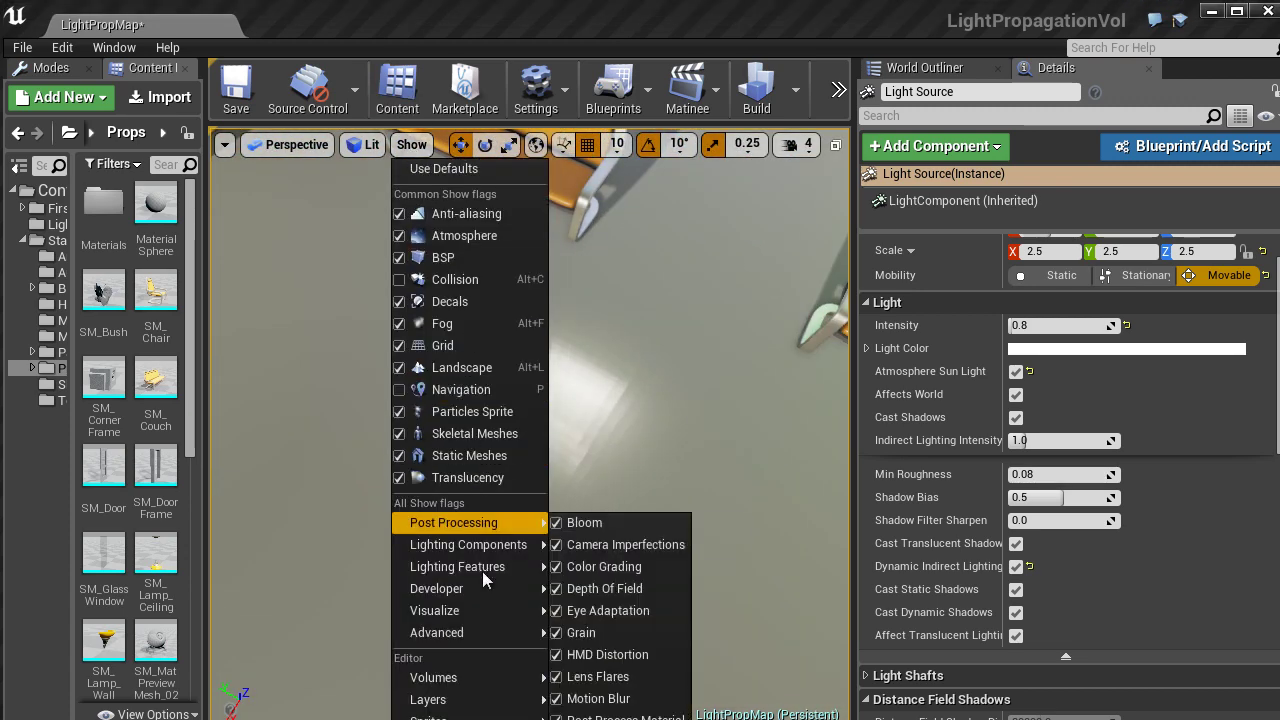
pyautogui.moveTo(490, 615)
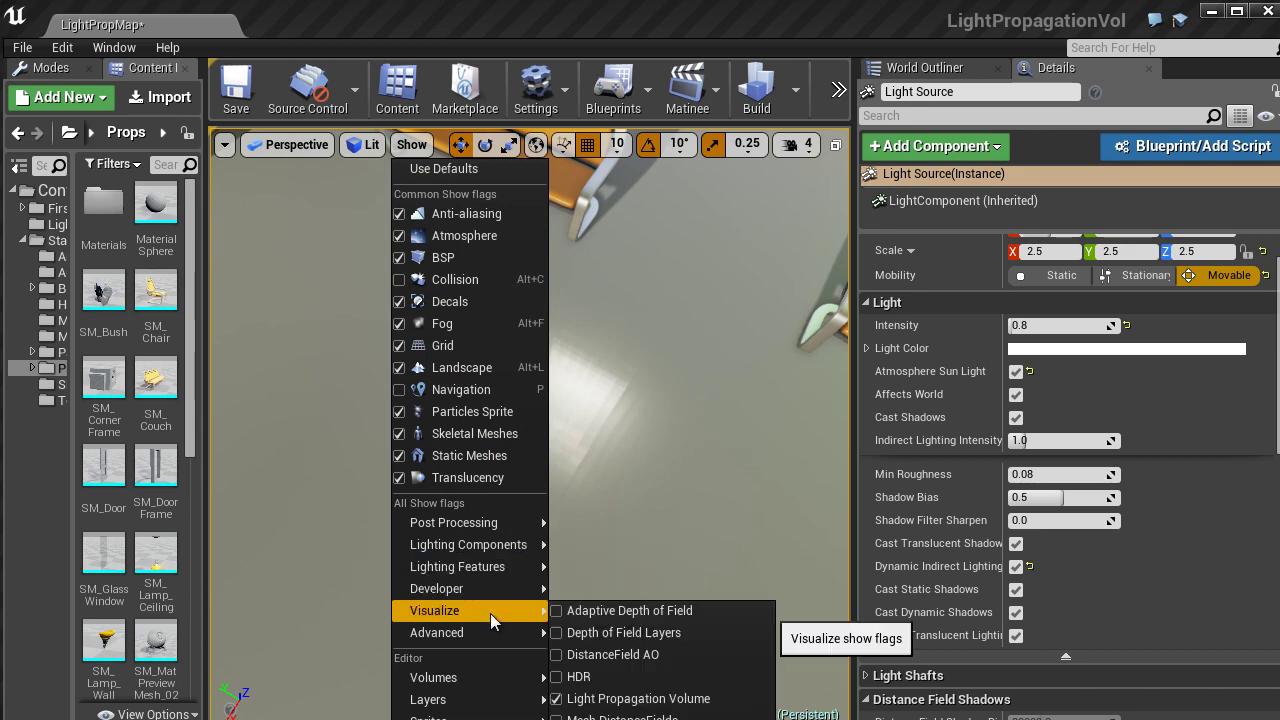
pyautogui.click(620, 698)
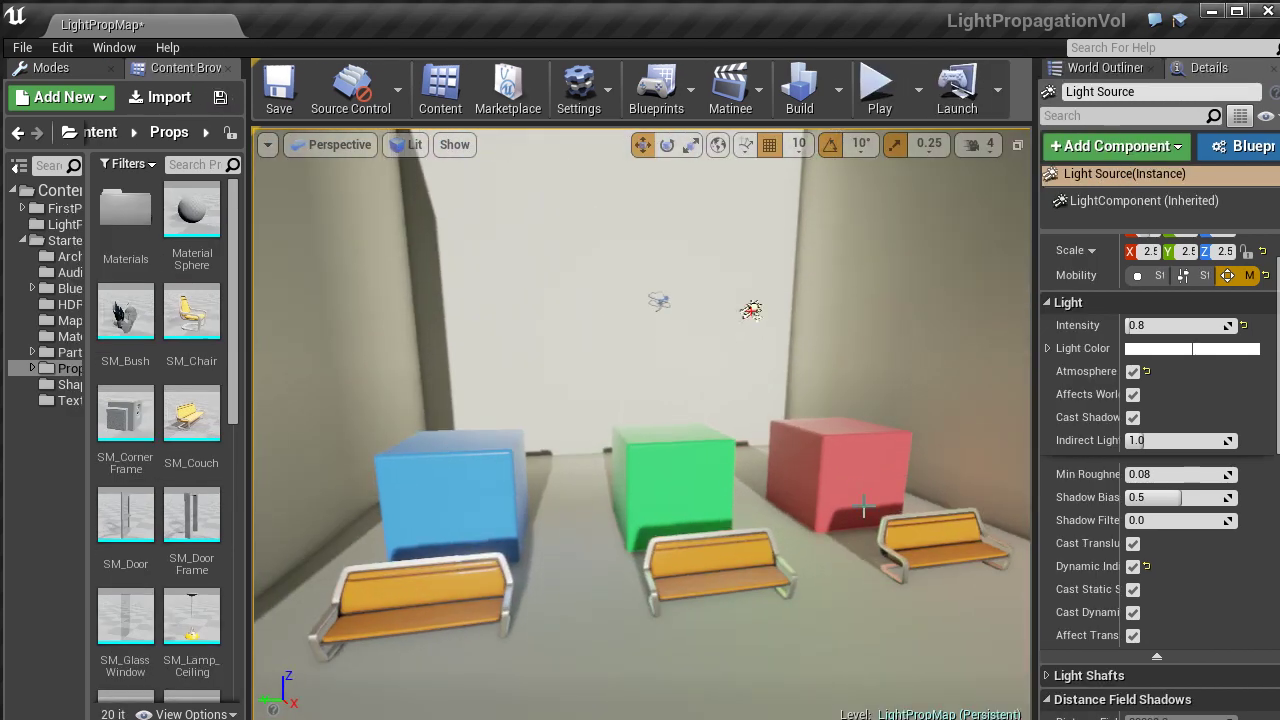
# Set the Light Source's Indirect Lighting Intensity to 0 and view the cubes and walls.
pyautogui.moveTo(864, 506); pyautogui.dragTo(905, 485, button='right')
pyautogui.press('w')
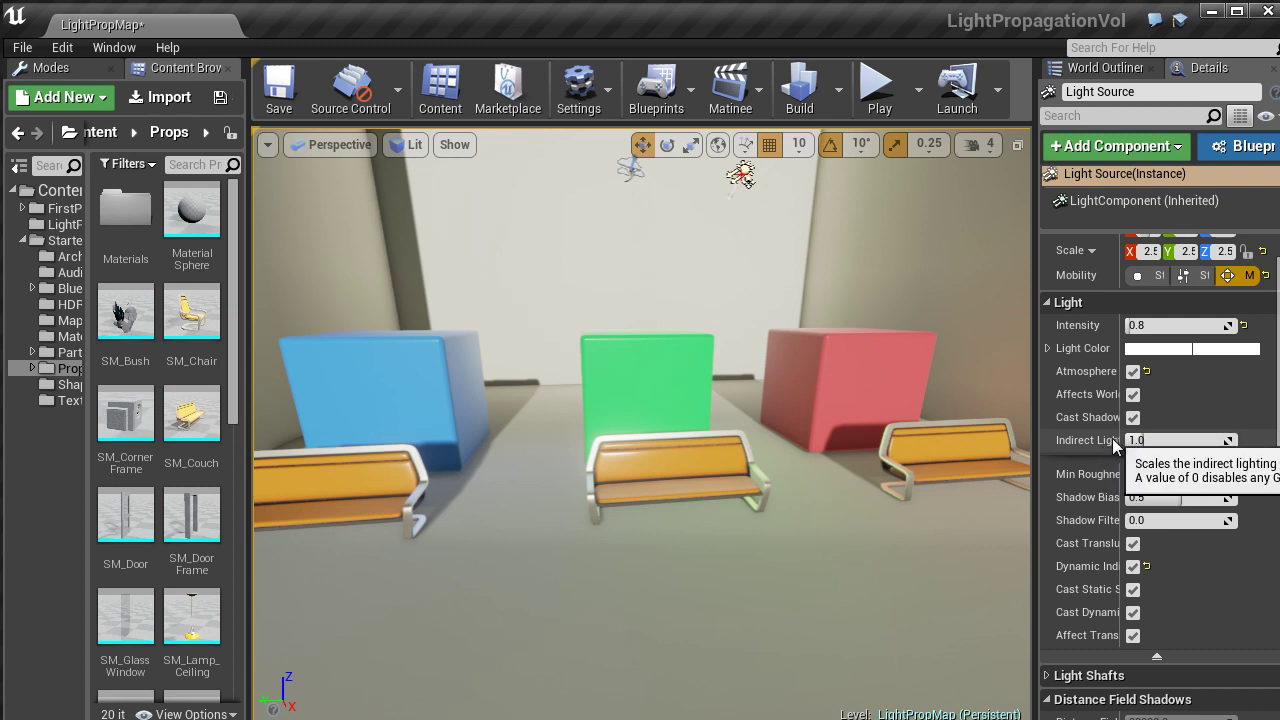
pyautogui.click(1150, 444)
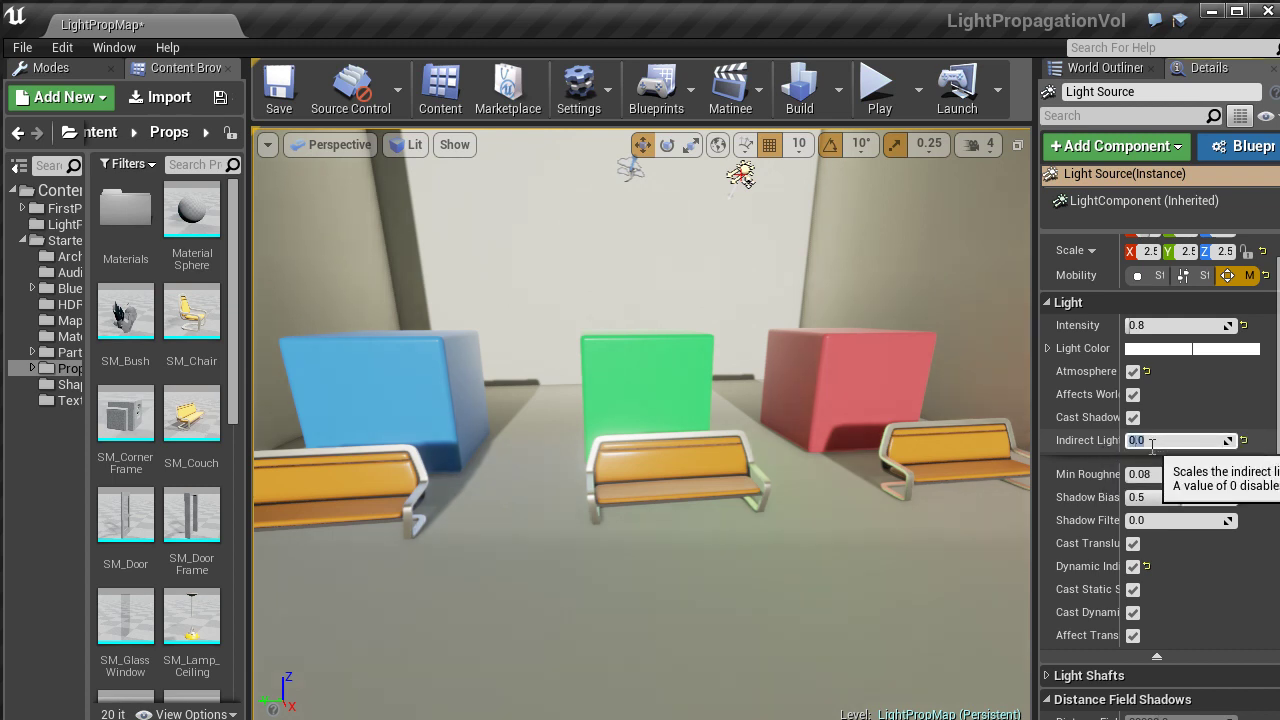
pyautogui.moveTo(870, 490); pyautogui.dragTo(887, 294, button='right')
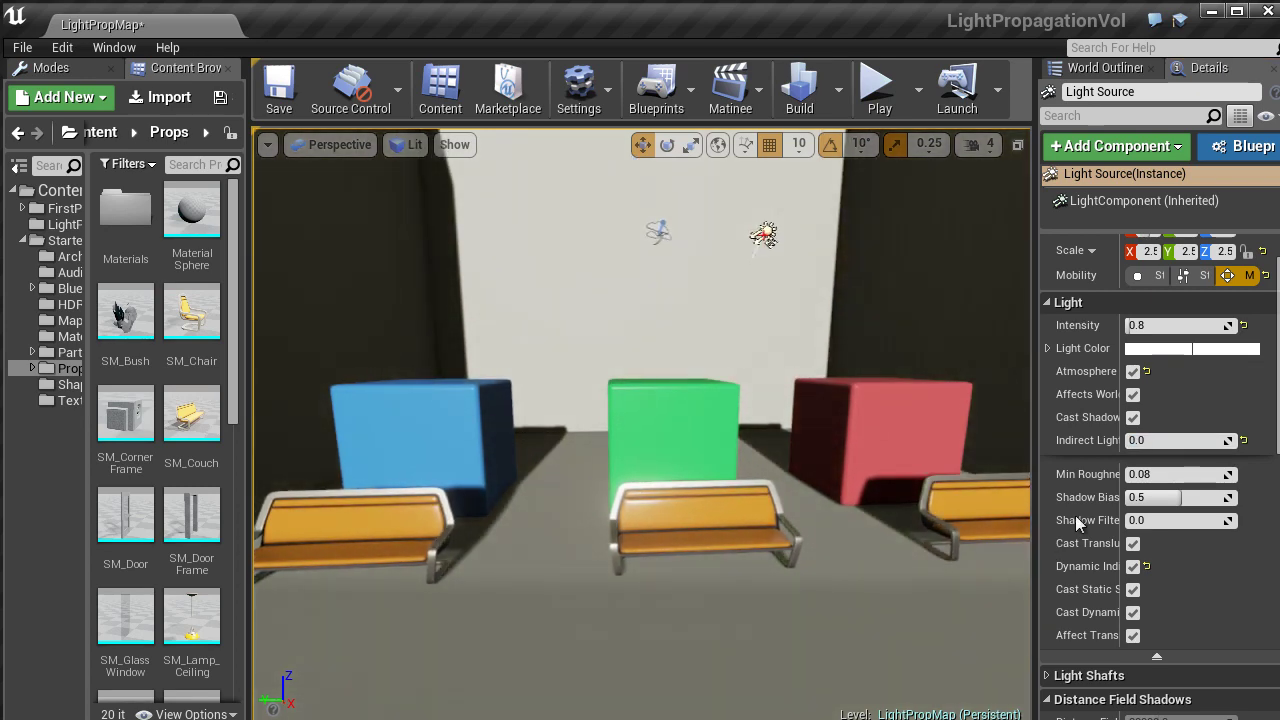
# Try Indirect Lighting Intensity values of 2 and 10 on the Light Source.
pyautogui.click(1158, 440)
pyautogui.write('2')
pyautogui.press('Return')
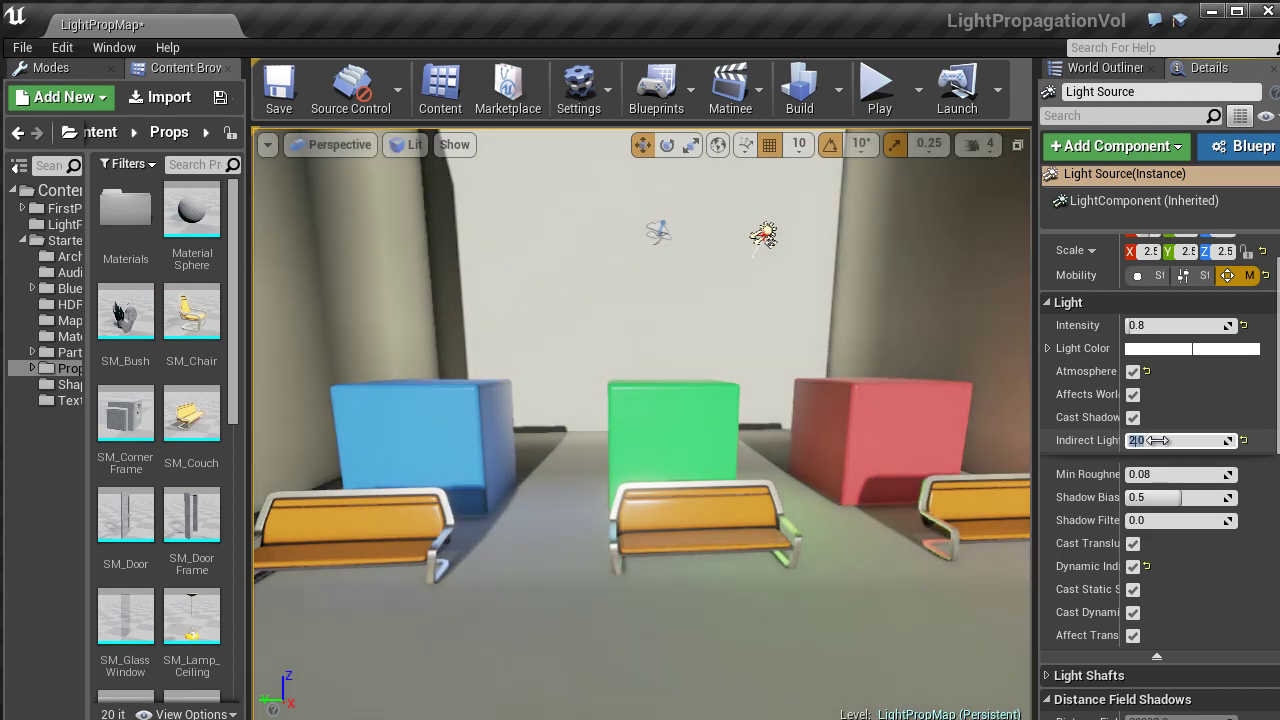
pyautogui.write('10')
pyautogui.press('Return')
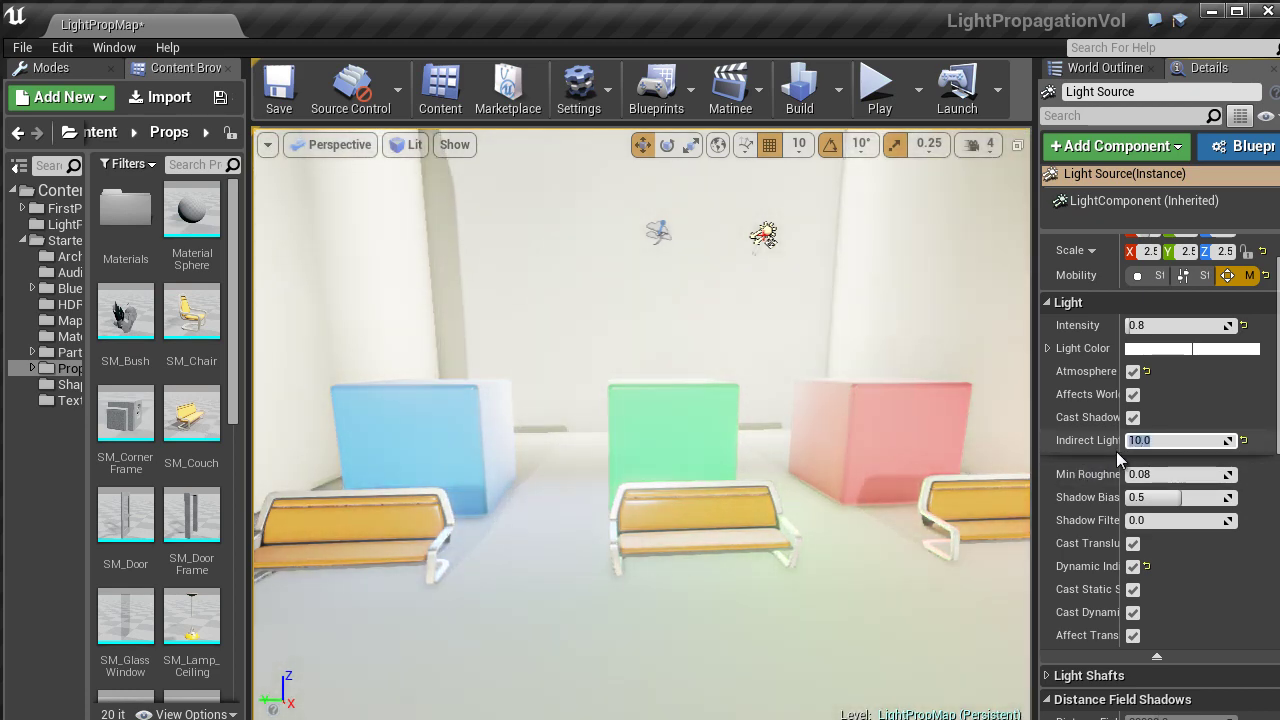
pyautogui.moveTo(626, 577)
pyautogui.mouseDown(button='right')
pyautogui.moveTo(717, 540)
pyautogui.moveTo(634, 566)
pyautogui.mouseUp(button='right')
# Set the Light Source's Indirect Lighting Intensity to 1.
pyautogui.click(1170, 444)
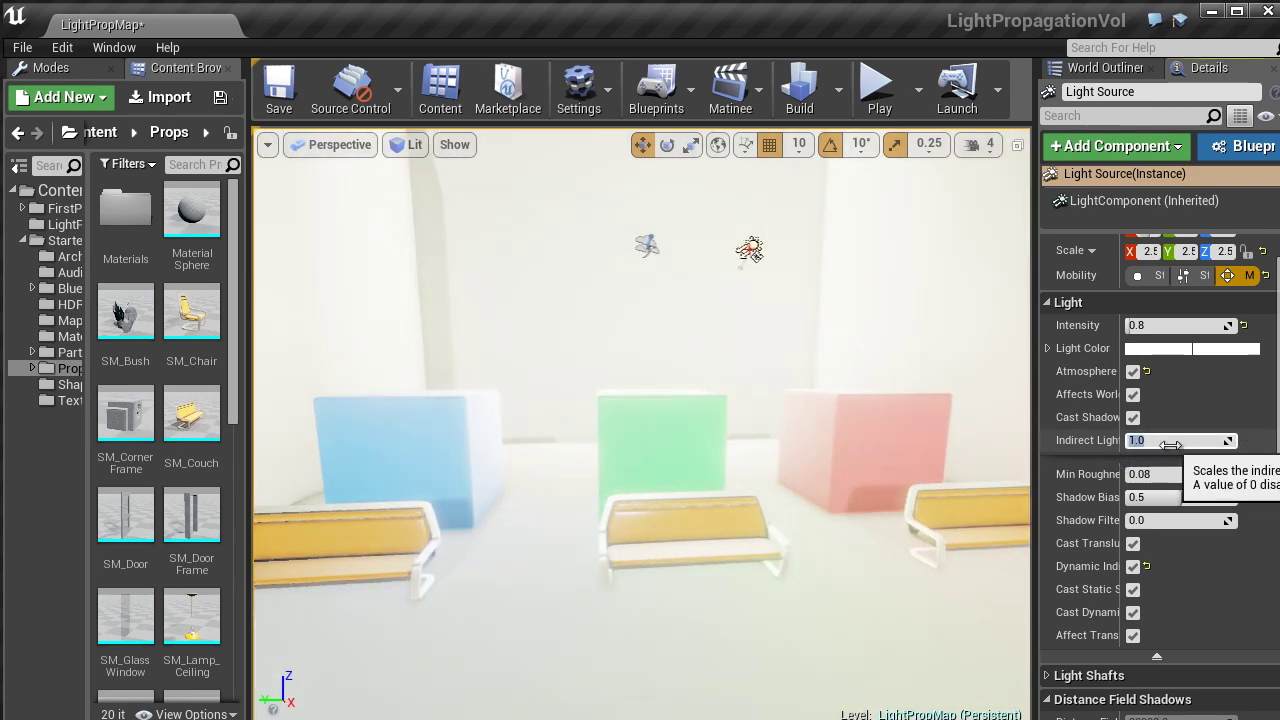
pyautogui.write('1')
pyautogui.press('Return')
# Under Cascaded Shadow Maps, try the Light Source's dynamic shadow distance at 0, set it to about 1239, and check shadows near and far.
pyautogui.scroll(-10, 1268, 588)
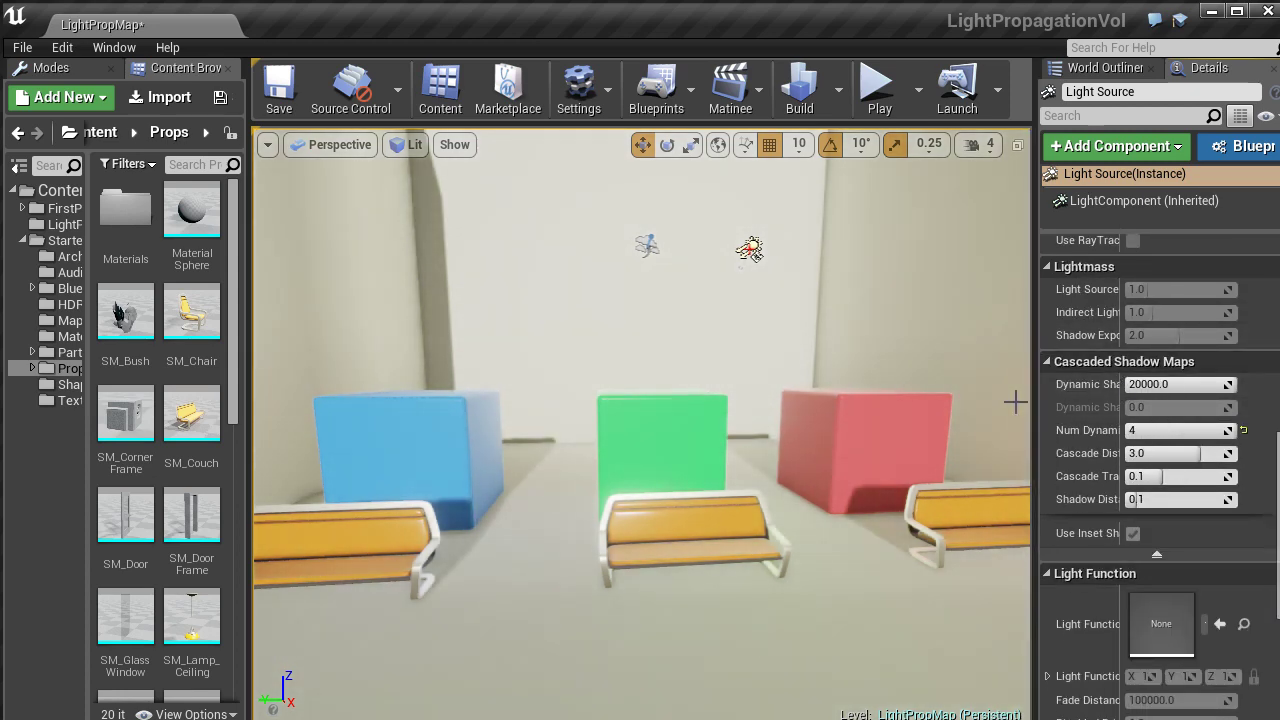
pyautogui.moveTo(1034, 402); pyautogui.dragTo(956, 420)
pyautogui.moveTo(772, 485); pyautogui.dragTo(764, 525, button='right')
pyautogui.scroll(-4, 757, 520)
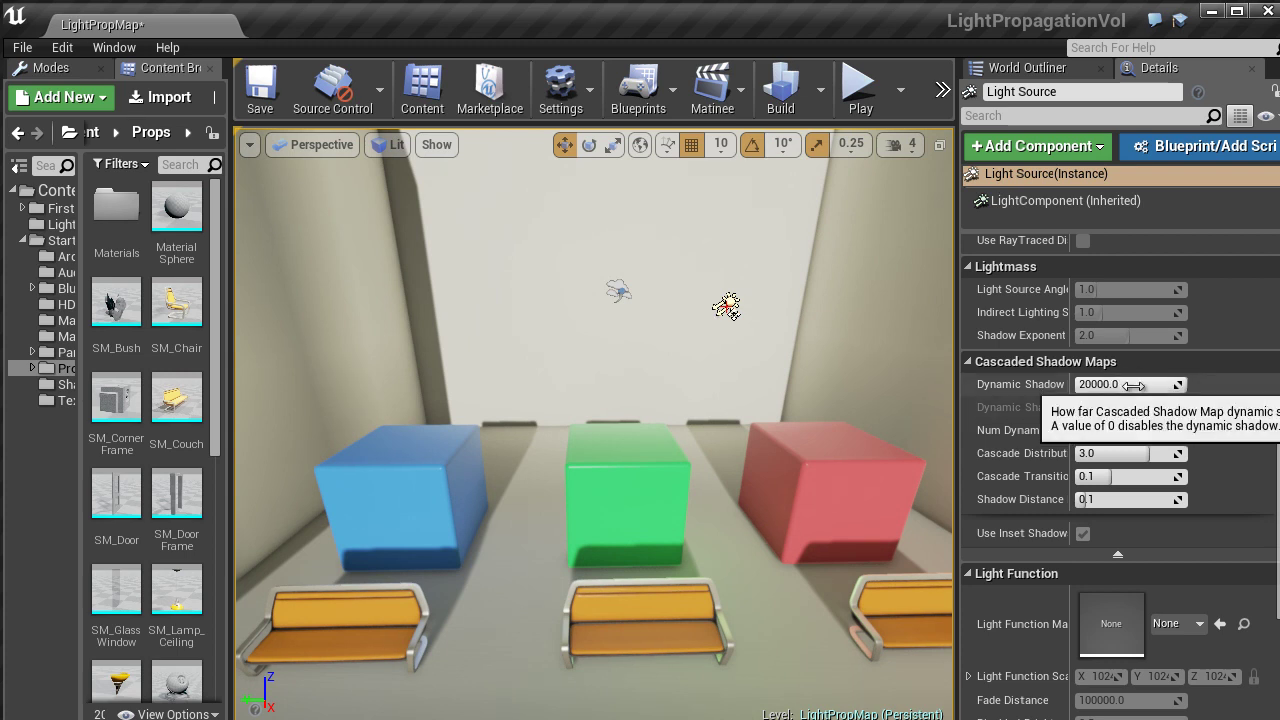
pyautogui.moveTo(1133, 385); pyautogui.dragTo(1039, 405)
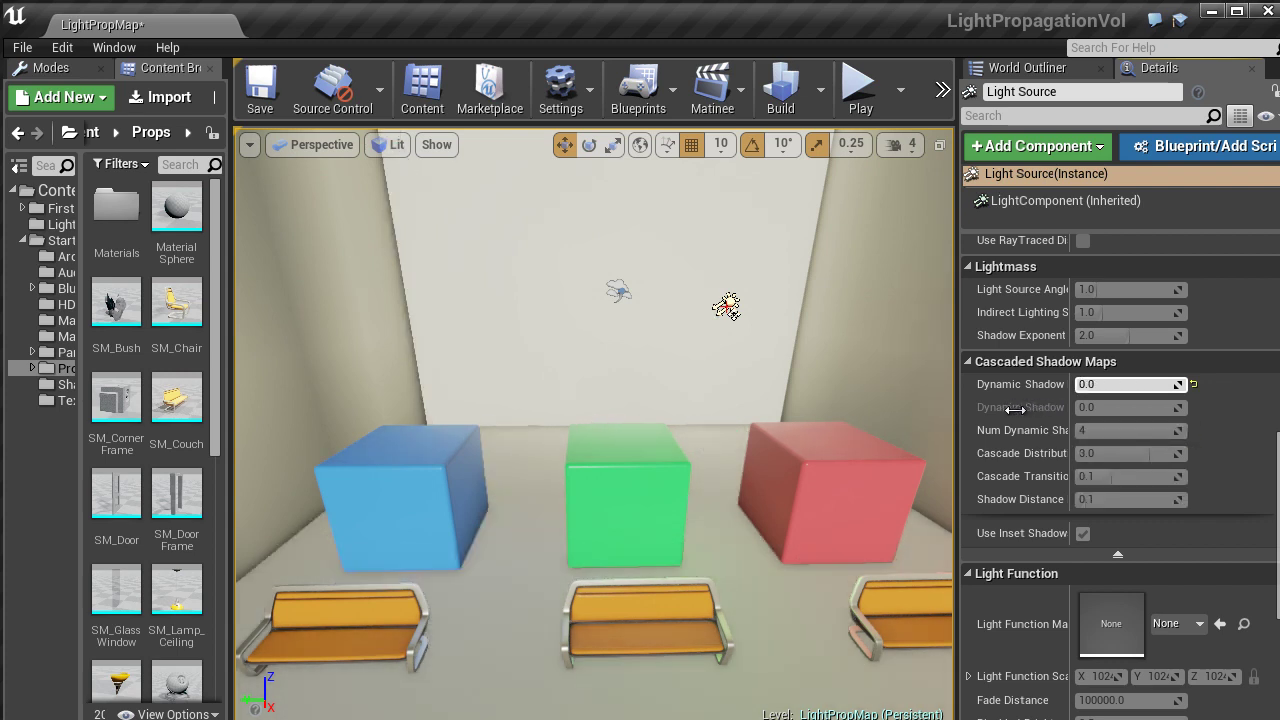
pyautogui.moveTo(1016, 410); pyautogui.dragTo(1019, 410)
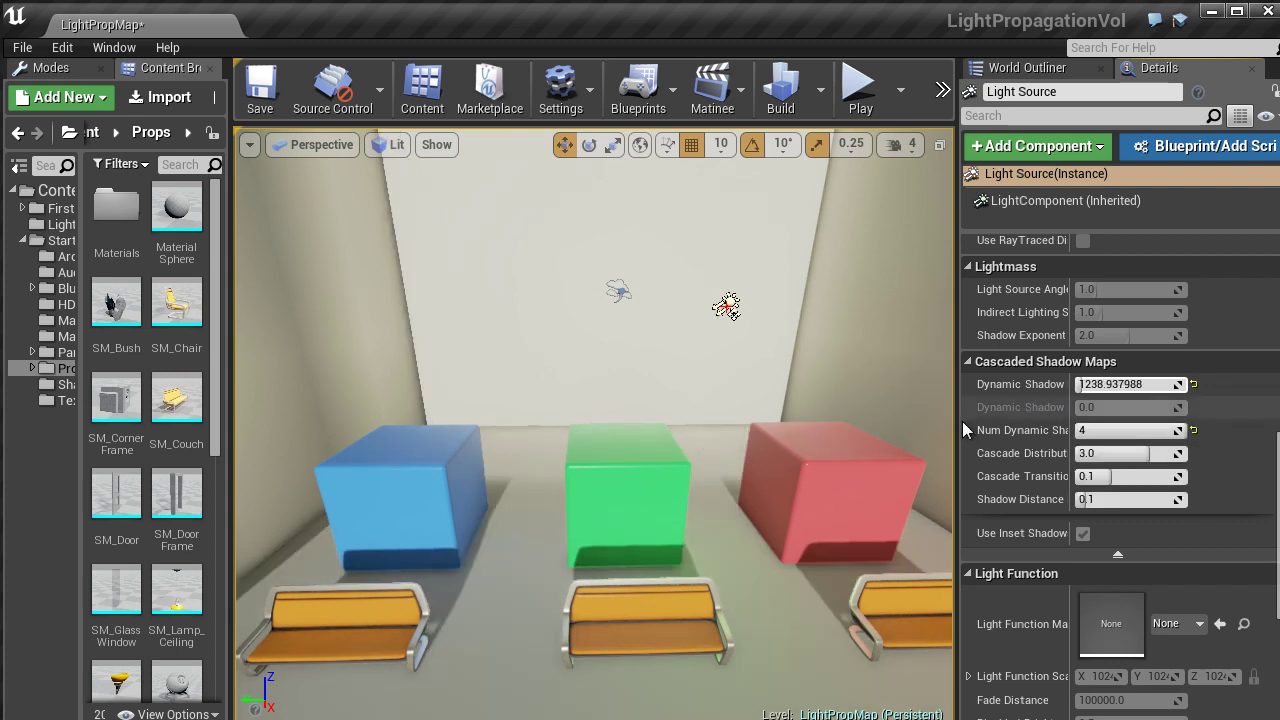
pyautogui.scroll(7, 838, 452)
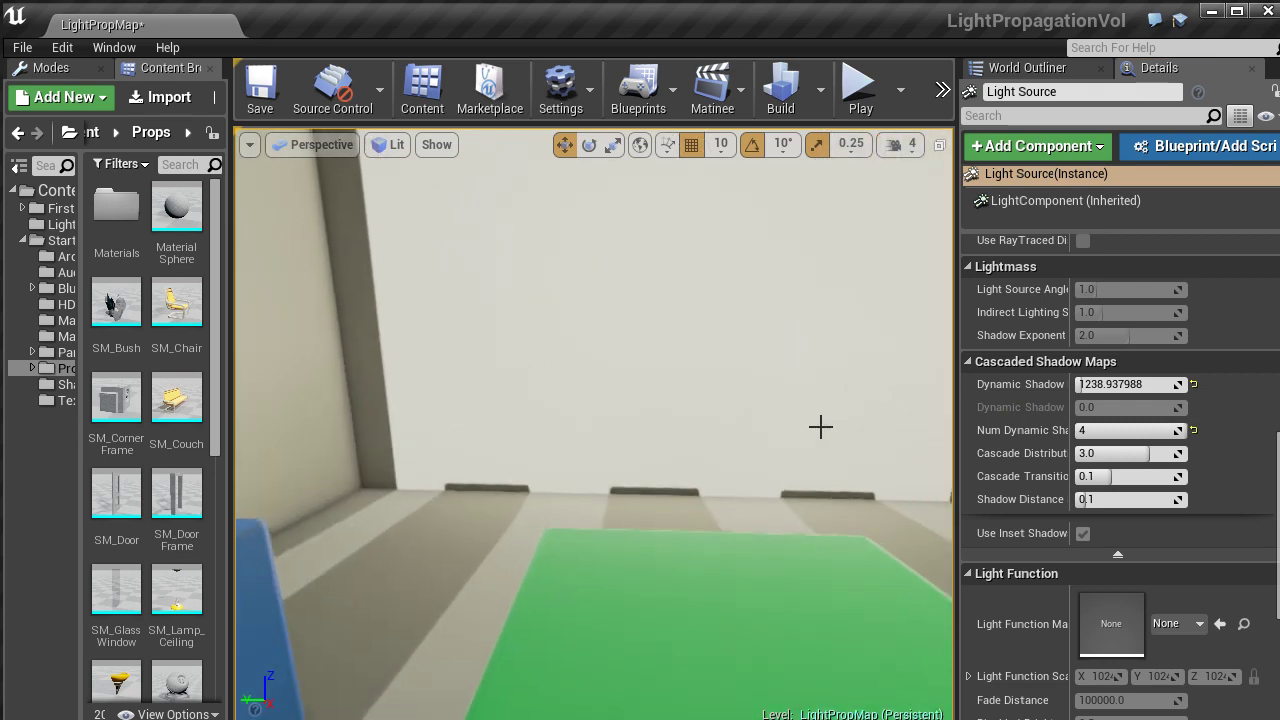
pyautogui.scroll(-3, 820, 426)
pyautogui.scroll(-6, 819, 426)
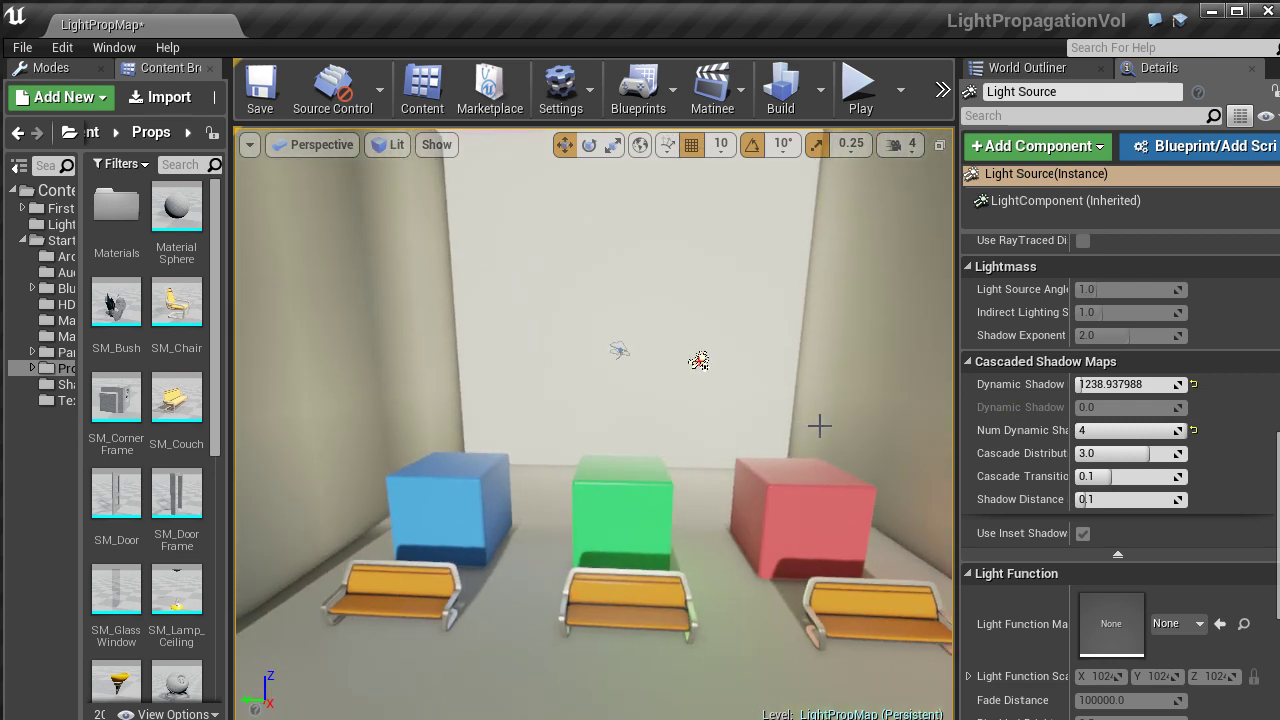
# Check the shadows near and far from the cubes, and reset the Light Source's dynamic shadow distance to its default of 20000.
pyautogui.scroll(5, 819, 426)
pyautogui.scroll(3, 819, 426)
pyautogui.scroll(-4, 819, 426)
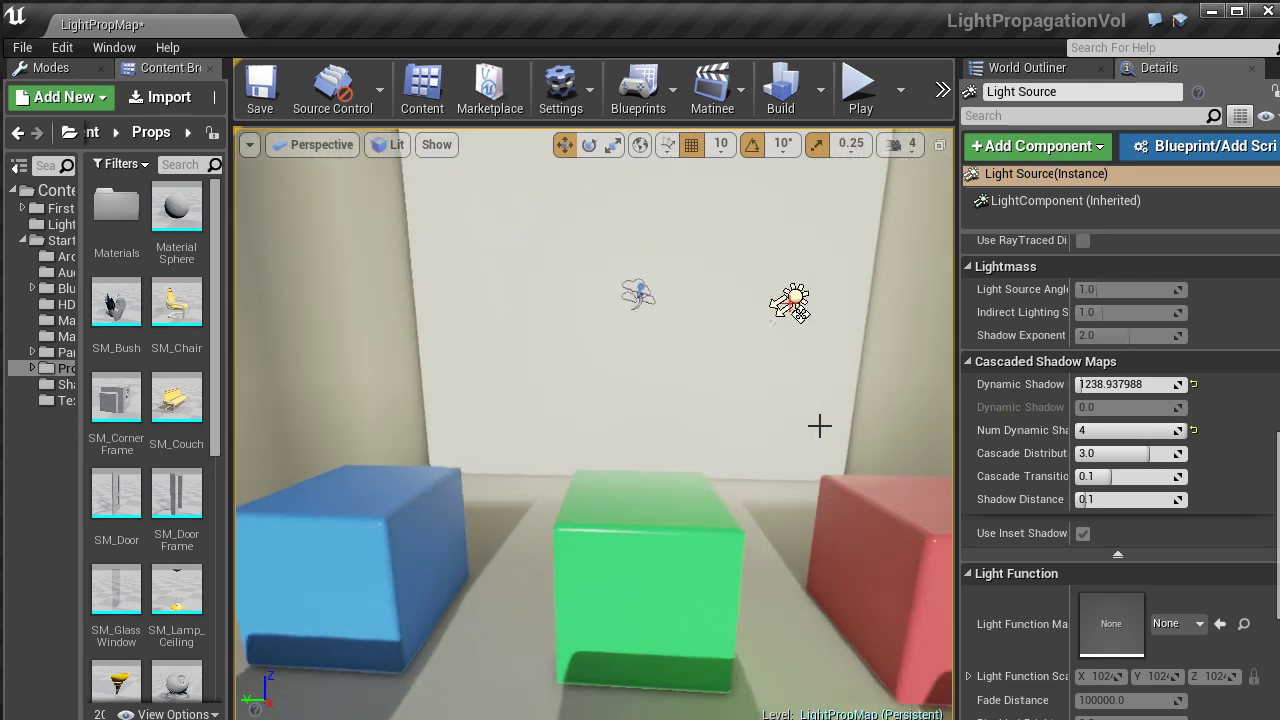
pyautogui.click(1193, 384)
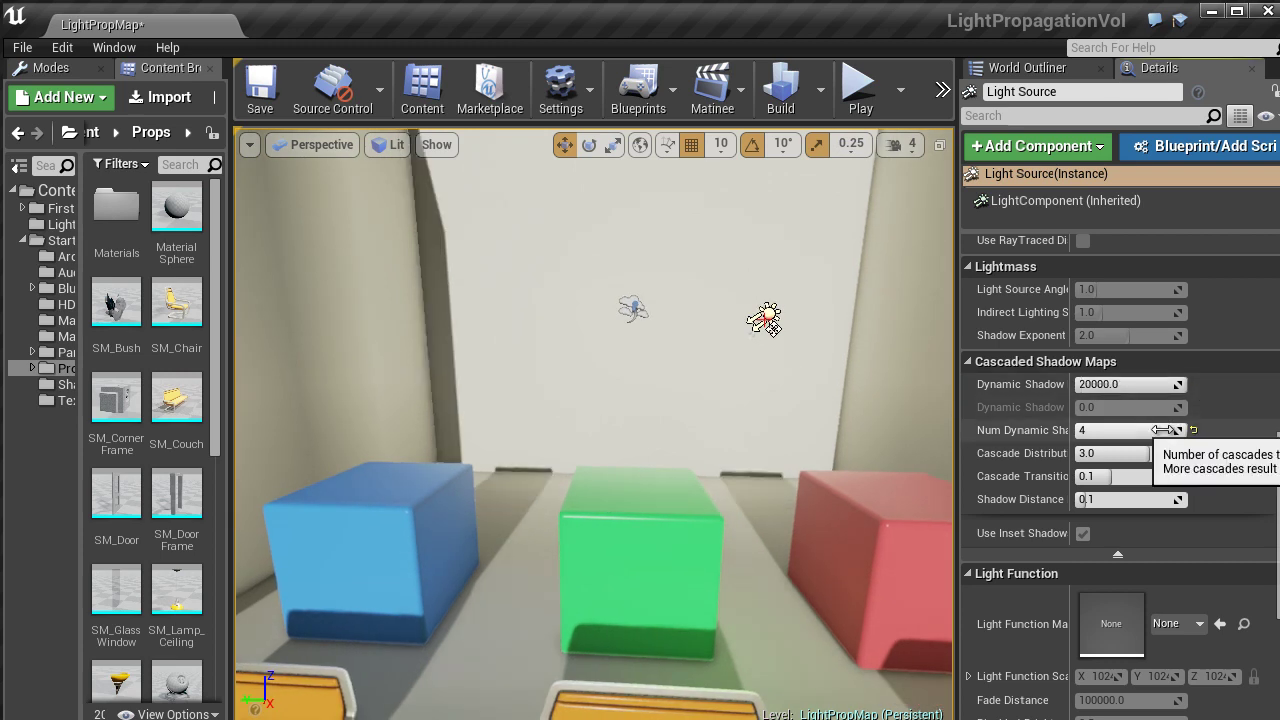
# Try higher Cascade Distribution, Cascade Transition and Shadow Distance values on the Light Source, and reset all three to their defaults.
pyautogui.moveTo(1085, 432); pyautogui.dragTo(1057, 458)
pyautogui.moveTo(1182, 455); pyautogui.dragTo(1162, 476)
pyautogui.moveTo(1085, 477)
pyautogui.mouseDown()
pyautogui.moveTo(1108, 497)
pyautogui.moveTo(1170, 497)
pyautogui.moveTo(1091, 497)
pyautogui.mouseUp()
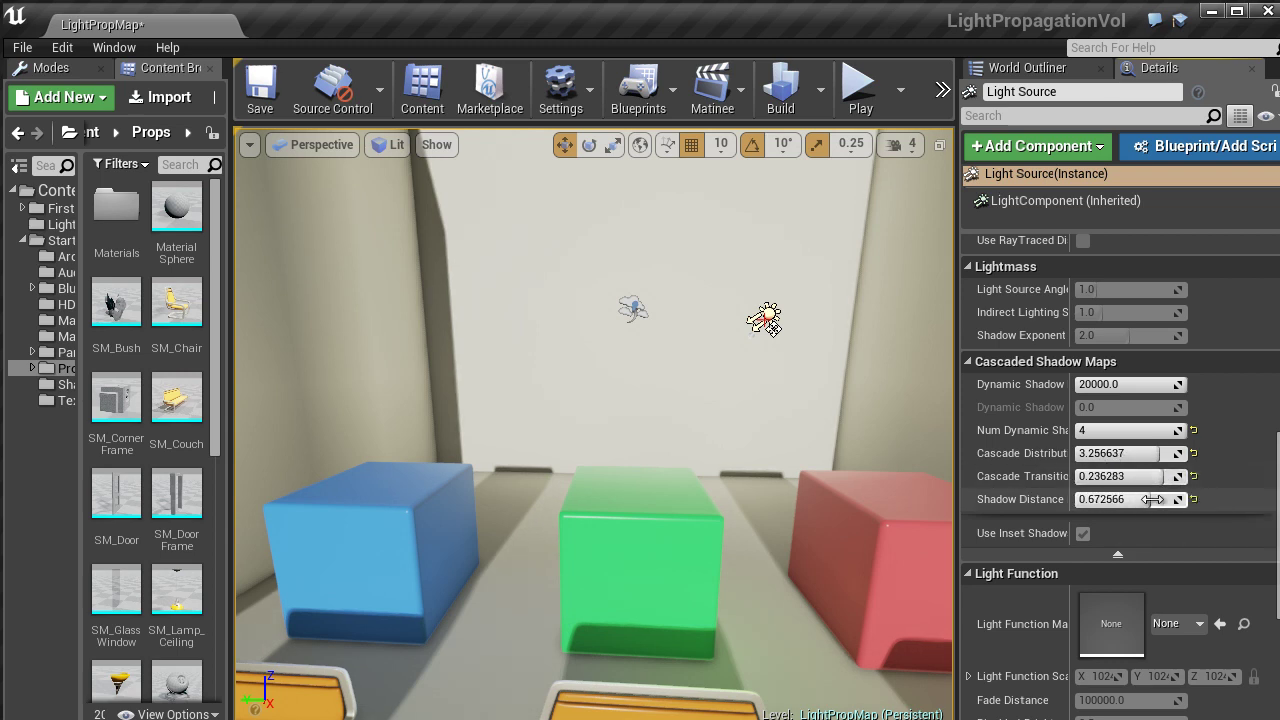
pyautogui.click(1194, 499)
pyautogui.click(1195, 476)
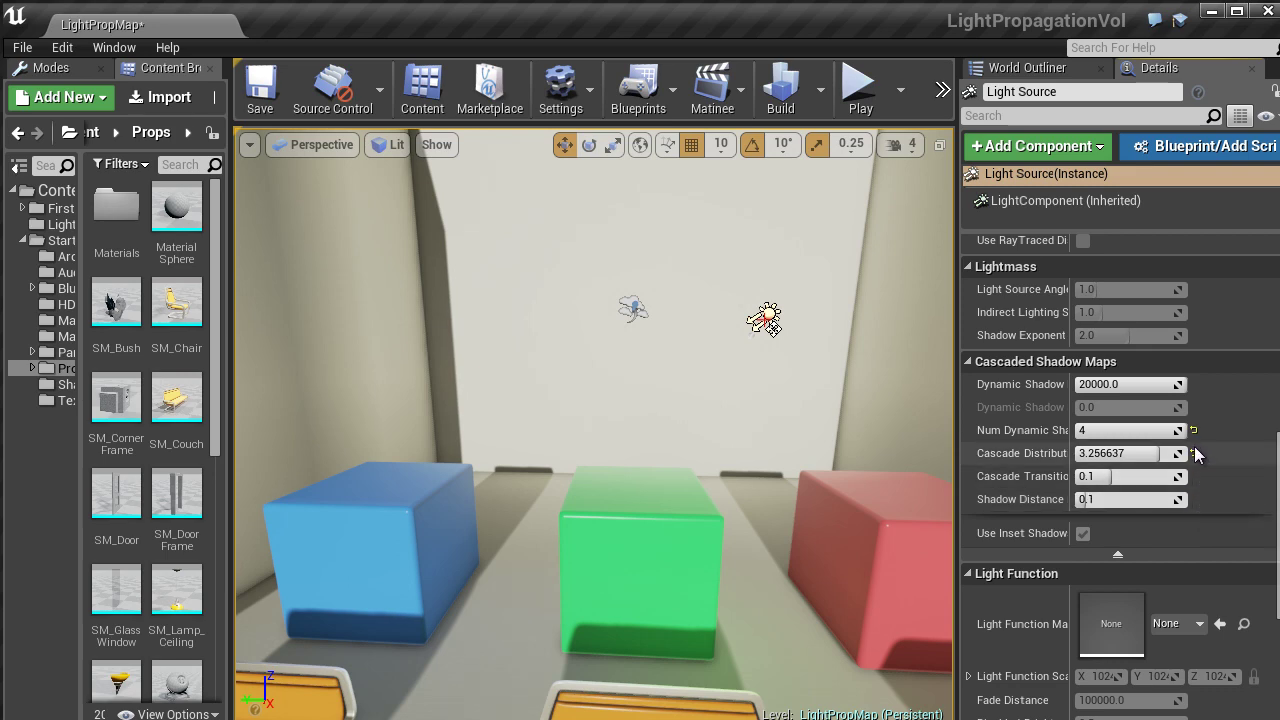
pyautogui.click(1196, 454)
# Select PostProcessVolume2 in the scene and bring the cubes and benches back into view.
pyautogui.moveTo(593, 410); pyautogui.dragTo(826, 327, button='right')
pyautogui.click(296, 241)
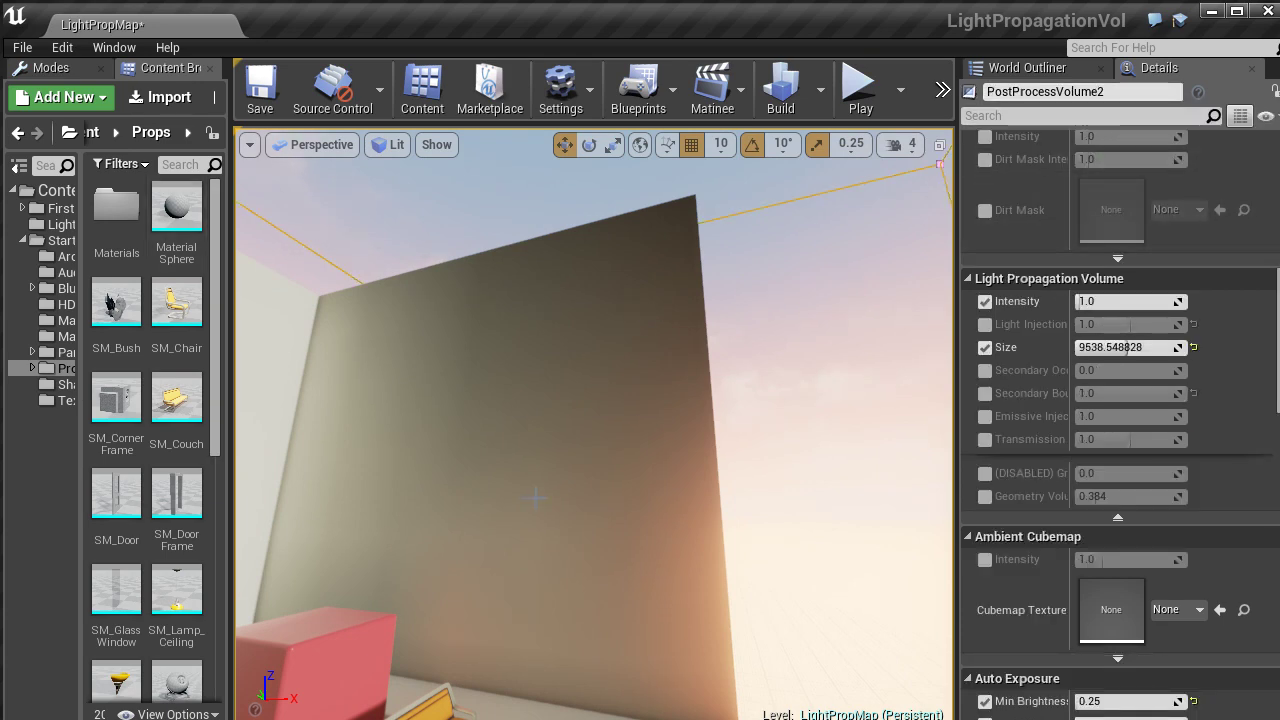
pyautogui.moveTo(925, 224); pyautogui.dragTo(660, 234, button='right')
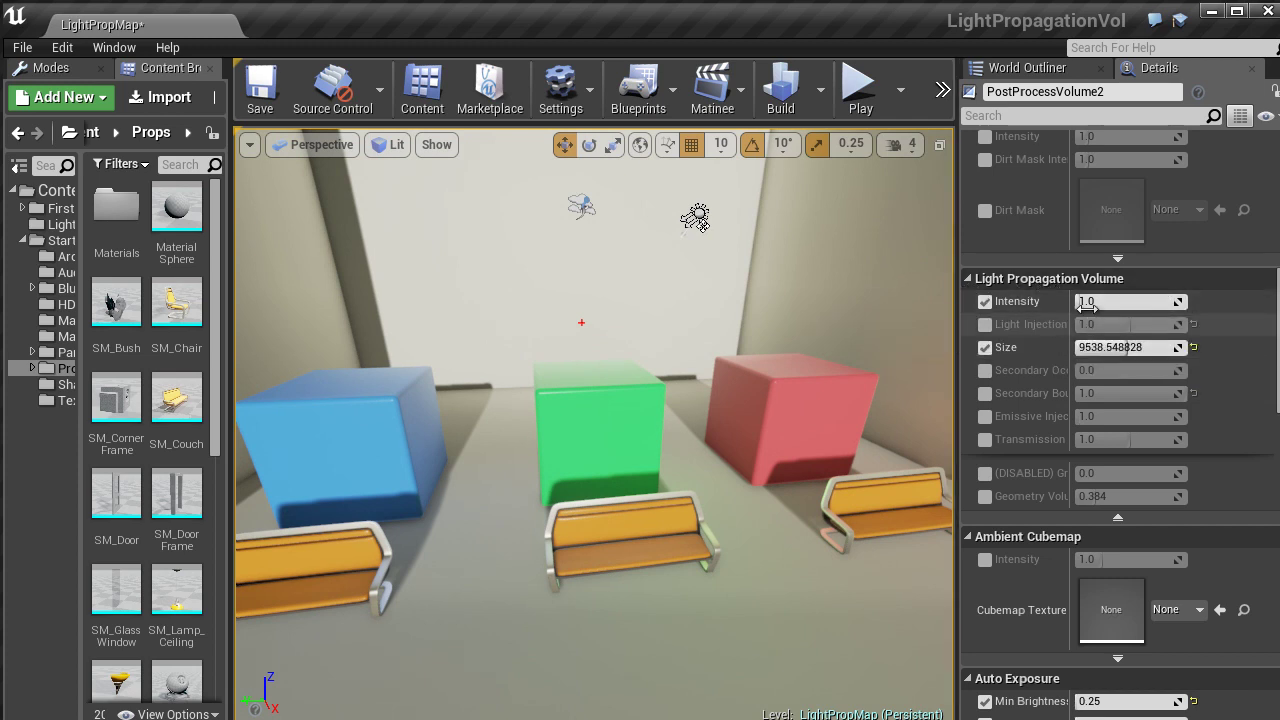
# Try the Light Propagation Volume Intensity at 0, view the scene, and set it back to 1.
pyautogui.scroll(2, 1112, 349)
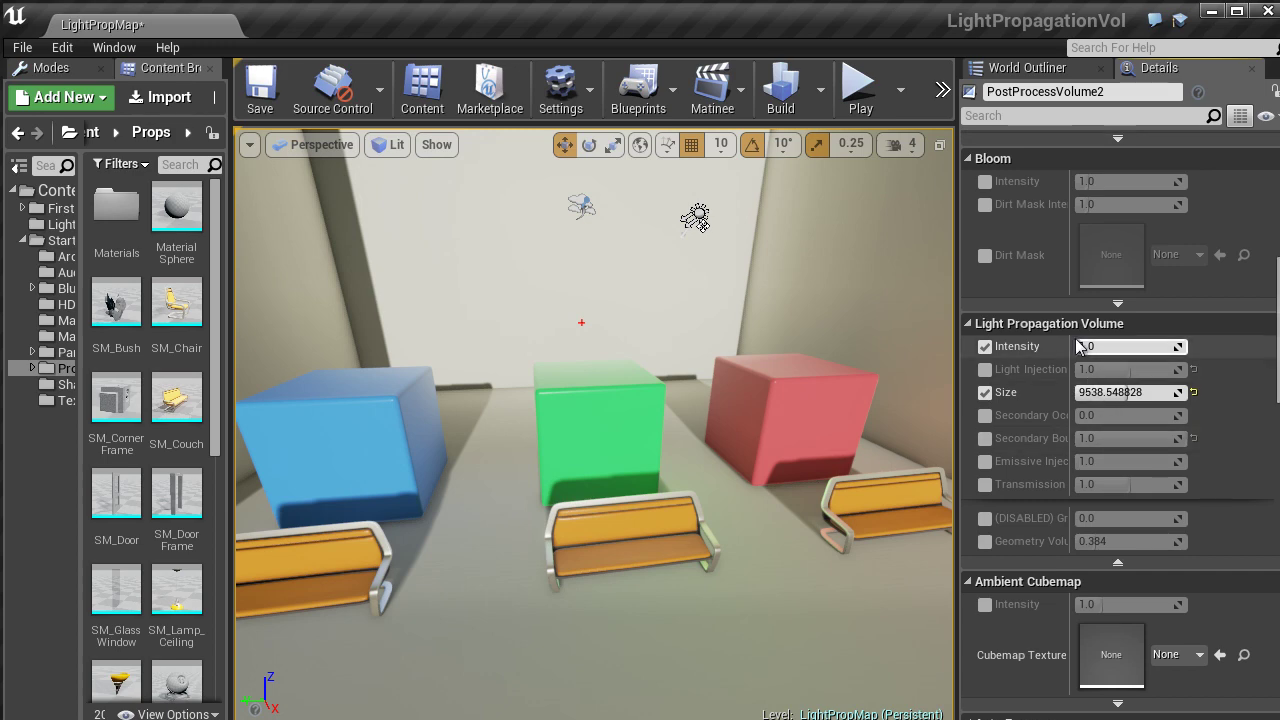
pyautogui.moveTo(1112, 349)
pyautogui.mouseDown()
pyautogui.moveTo(1206, 341)
pyautogui.moveTo(1080, 347)
pyautogui.moveTo(1170, 347)
pyautogui.moveTo(1114, 347)
pyautogui.mouseUp()
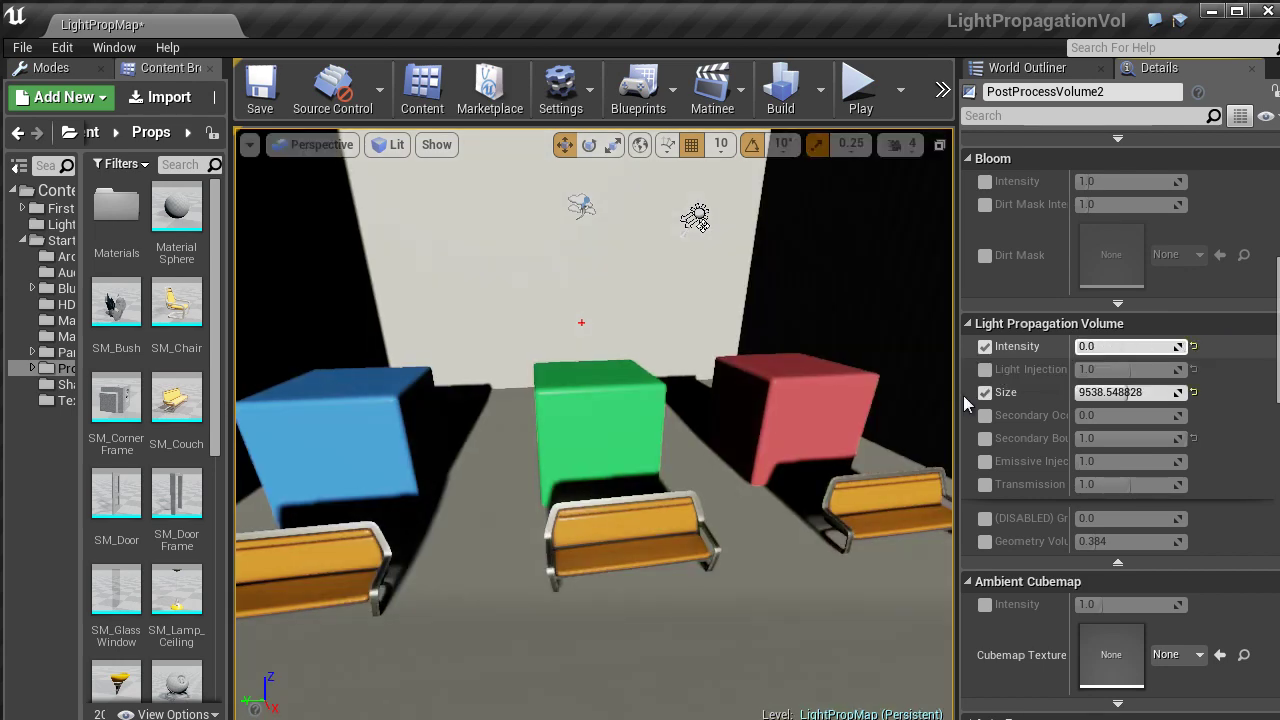
pyautogui.moveTo(840, 435); pyautogui.dragTo(800, 398, button='right')
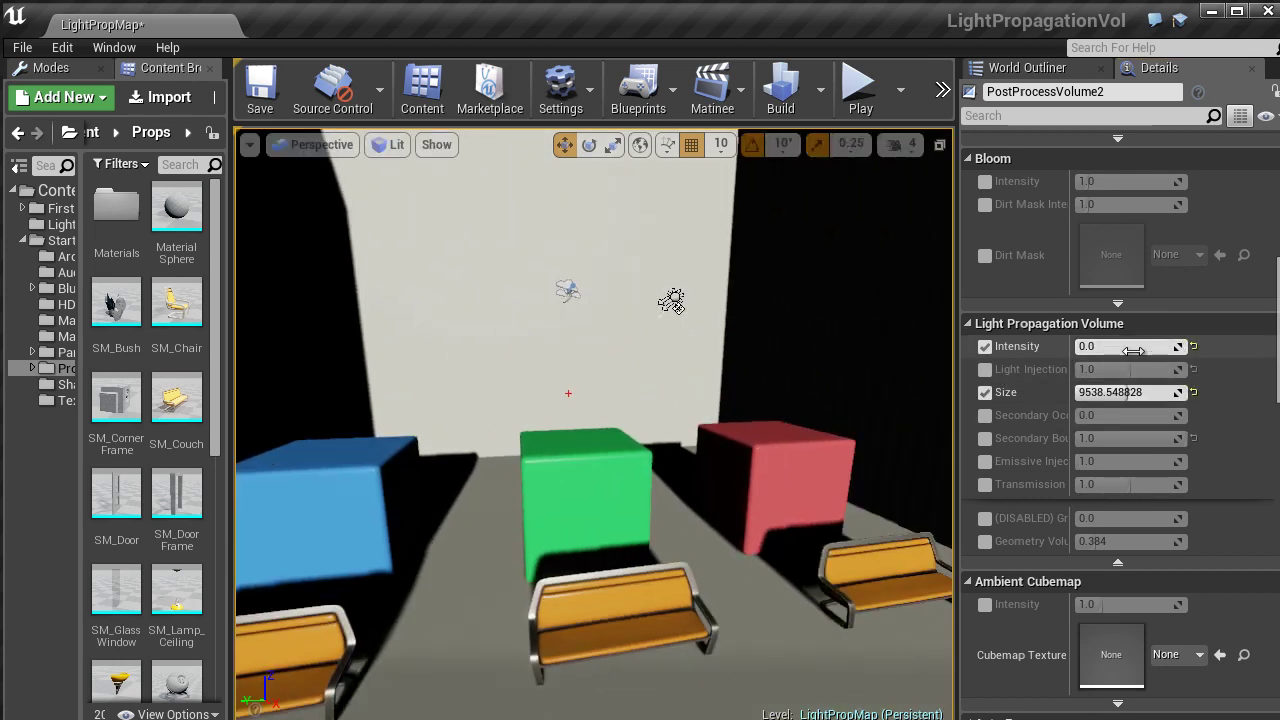
pyautogui.write('1')
pyautogui.press('Return')
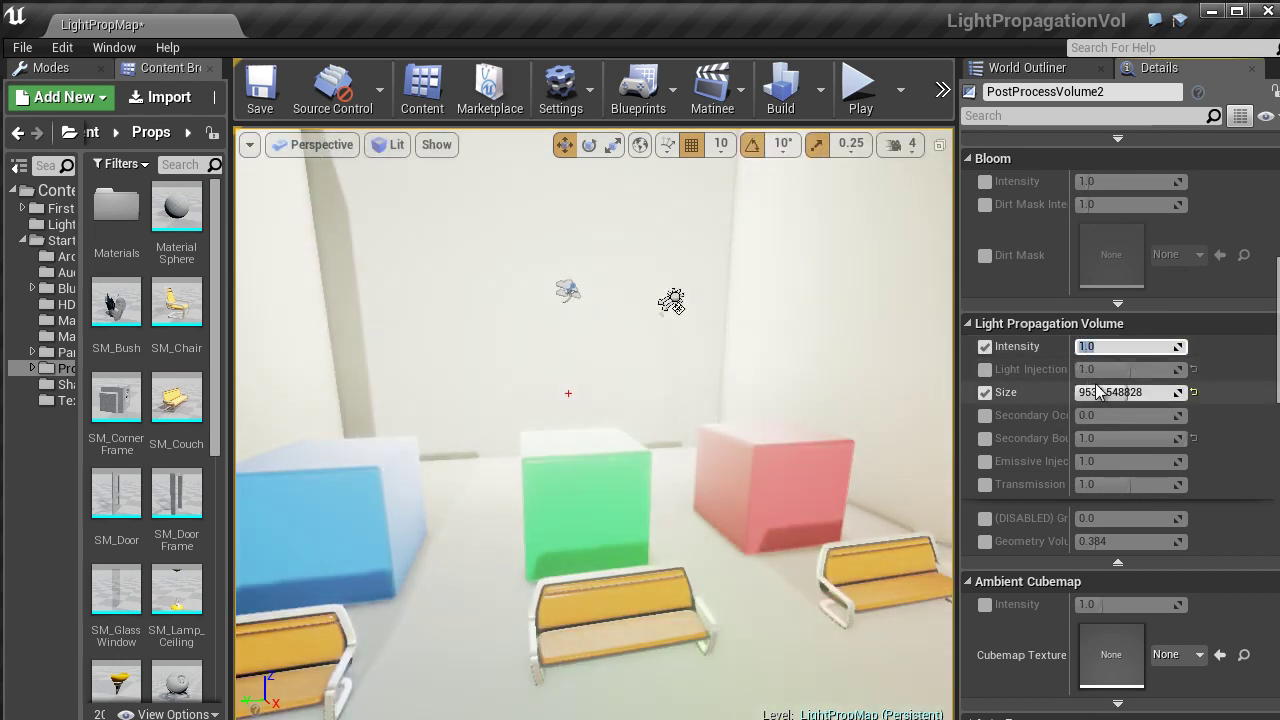
pyautogui.moveTo(703, 458); pyautogui.dragTo(705, 384, button='right')
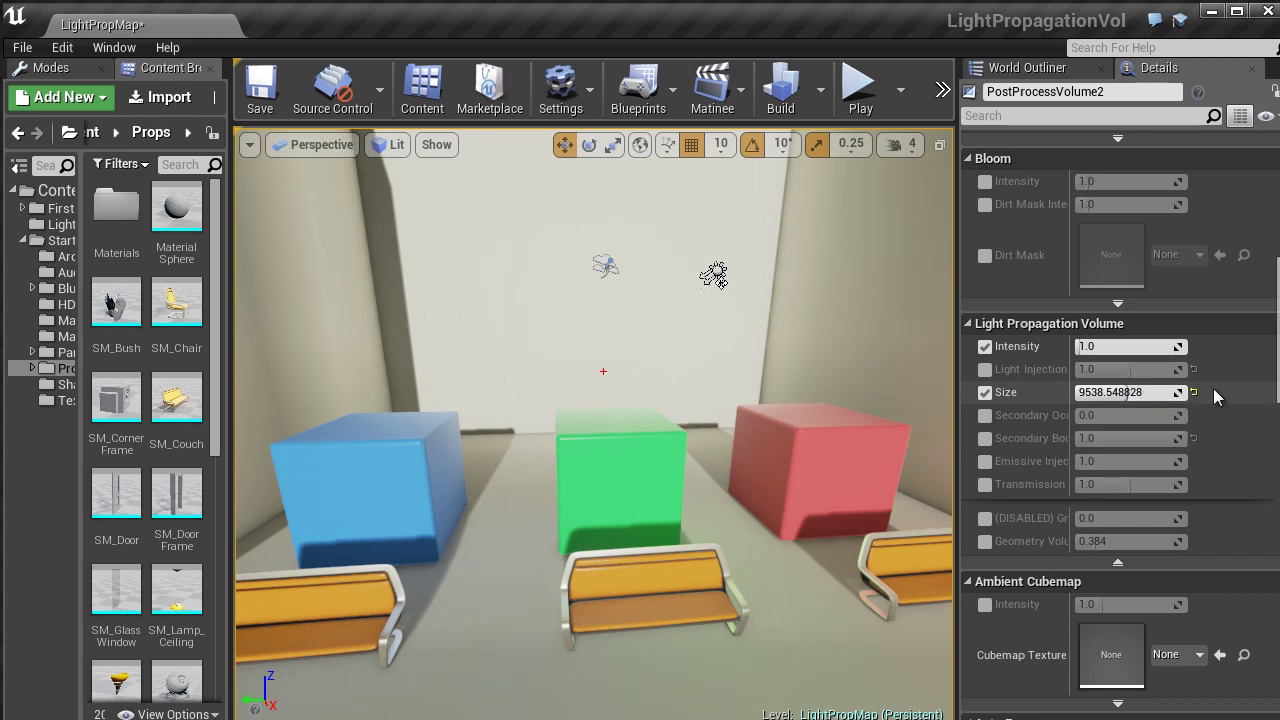
# Try different Light Propagation Volume Size values, going up to about 14365.
pyautogui.moveTo(1139, 392)
pyautogui.mouseDown()
pyautogui.moveTo(1082, 392)
pyautogui.moveTo(1115, 392)
pyautogui.mouseUp()
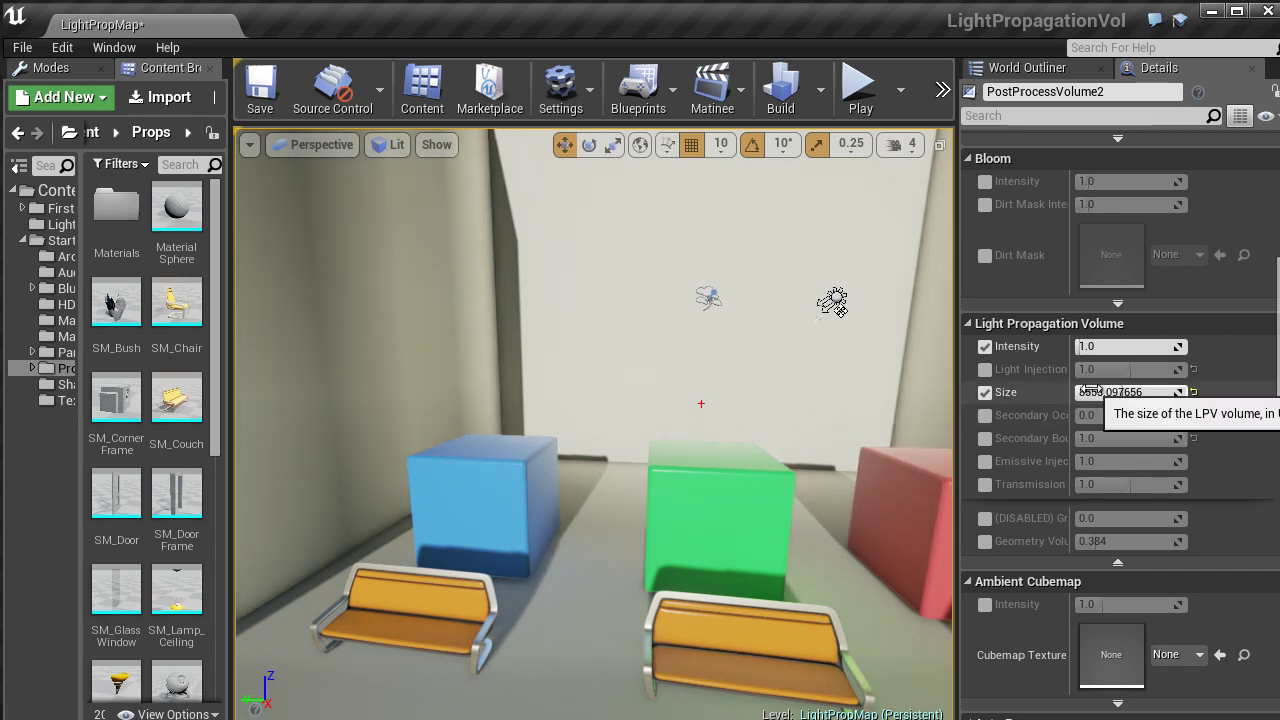
pyautogui.moveTo(1090, 391); pyautogui.dragTo(1158, 397)
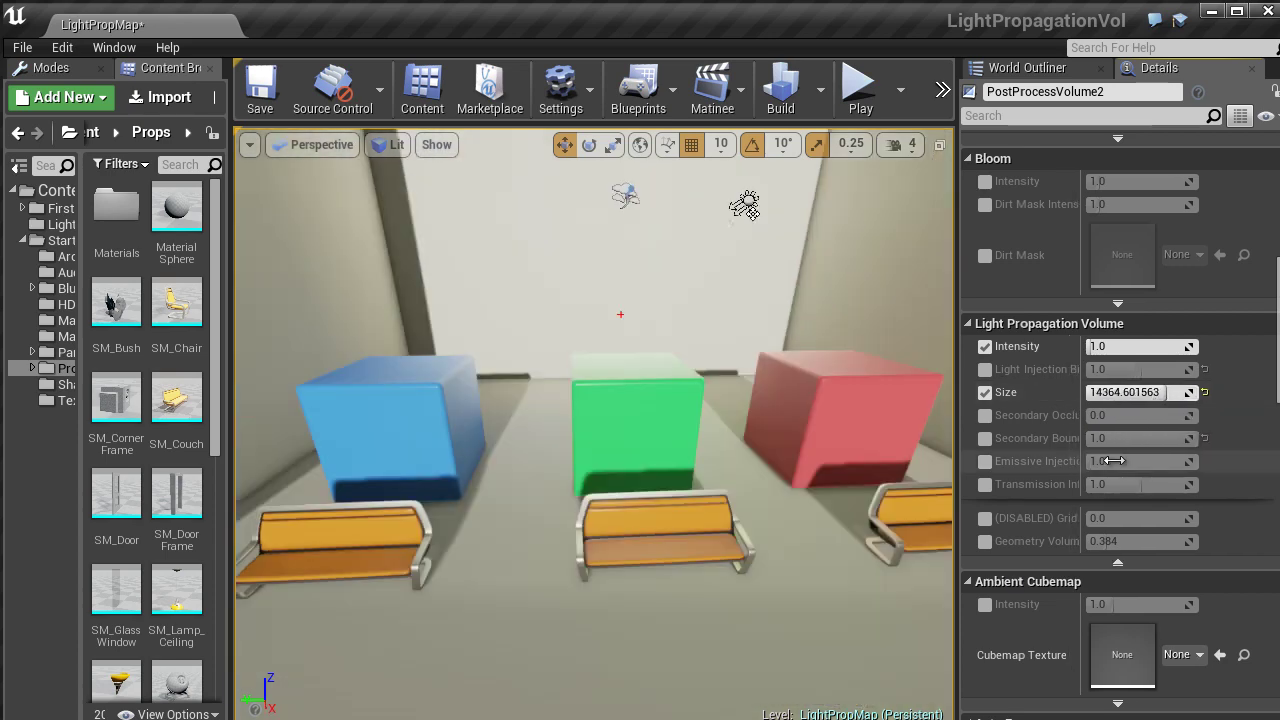
# Enable the Secondary Occlusion and Secondary Bounce overrides of the Light Propagation Volume, and set Secondary Occlusion to 1.
pyautogui.moveTo(1113, 460)
pyautogui.mouseDown()
pyautogui.moveTo(1179, 460)
pyautogui.moveTo(1096, 460)
pyautogui.moveTo(1185, 460)
pyautogui.moveTo(1123, 460)
pyautogui.mouseUp()
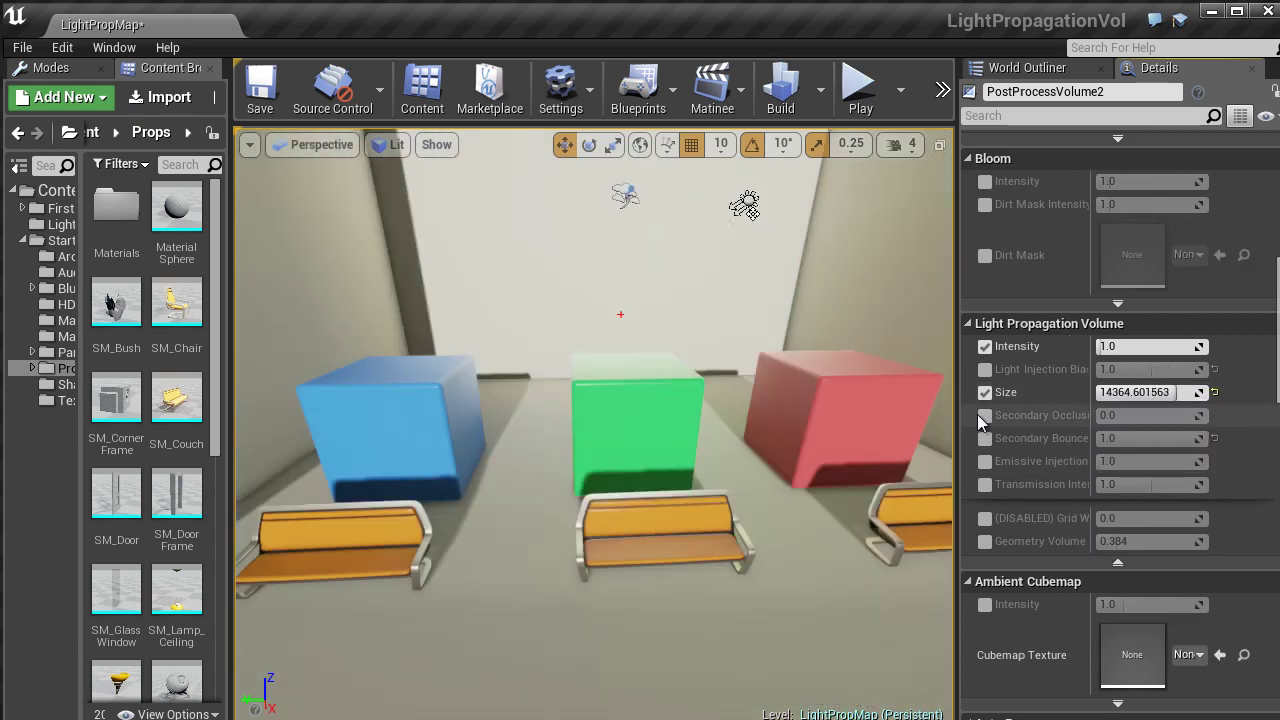
pyautogui.click(985, 415)
pyautogui.click(985, 438)
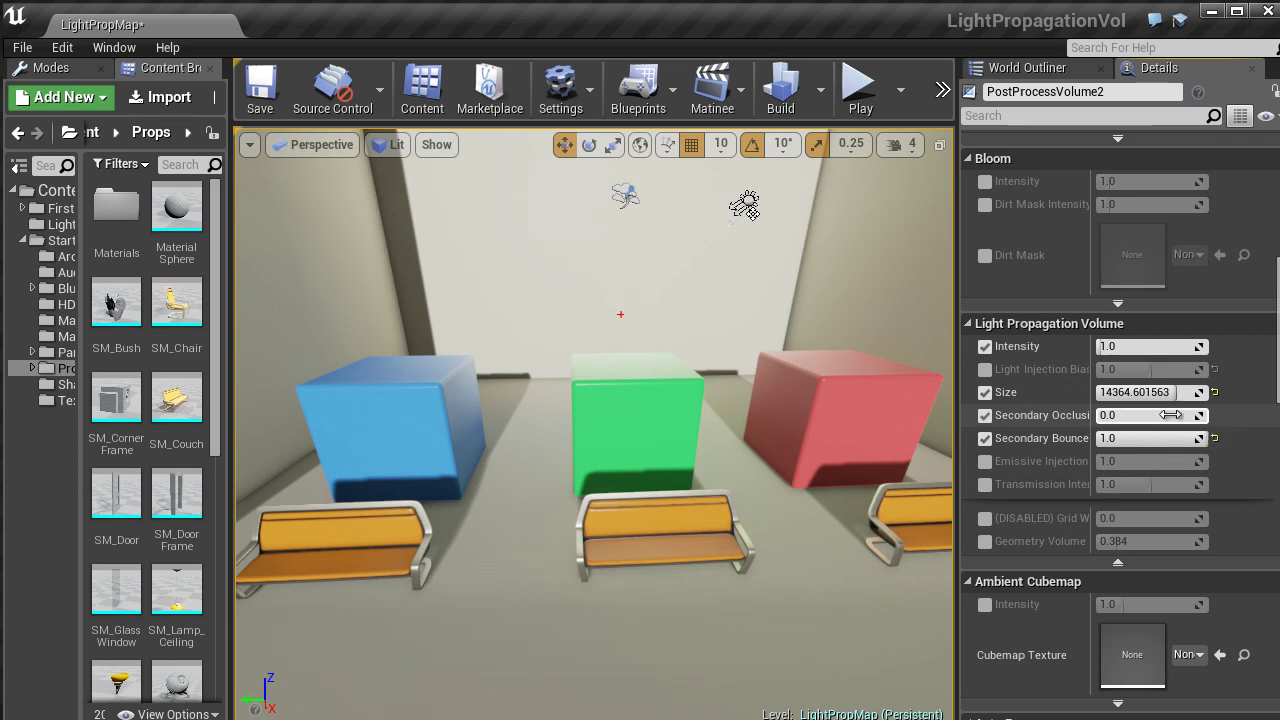
pyautogui.moveTo(1159, 415); pyautogui.dragTo(1208, 415)
pyautogui.moveTo(643, 511); pyautogui.dragTo(505, 371, button='right')
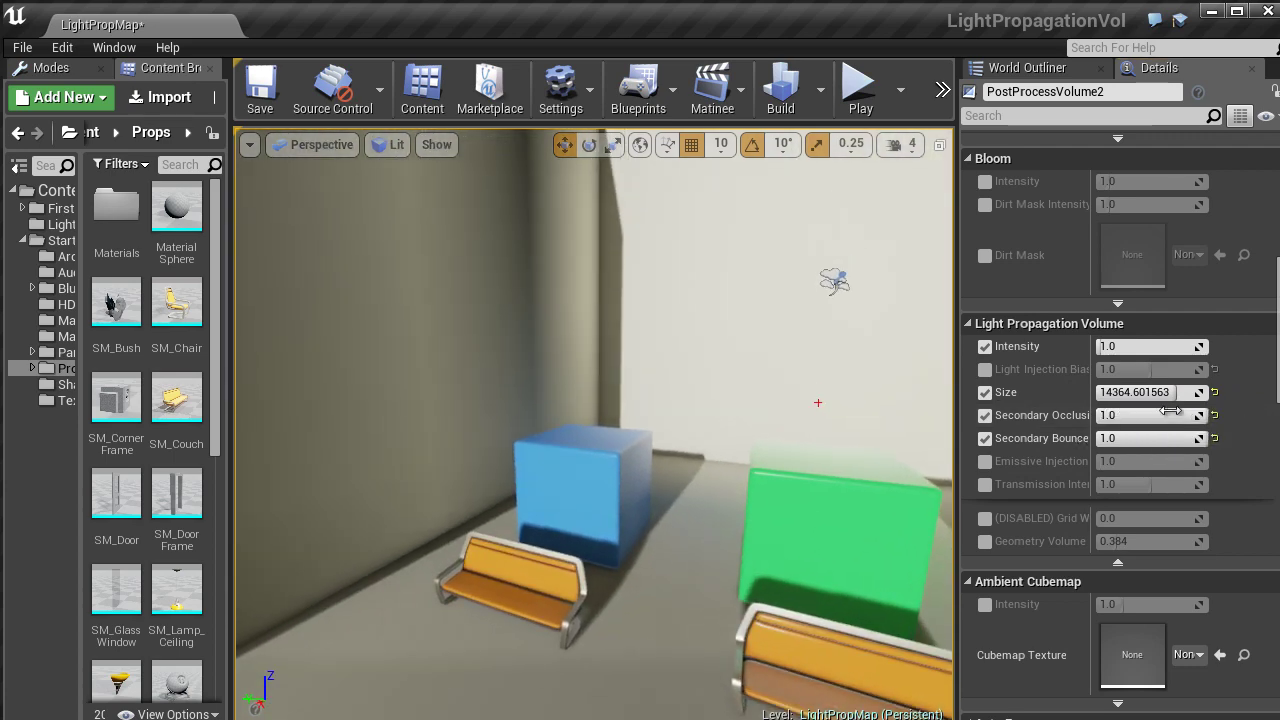
# Try the Light Propagation Volume's default Size of 5312, and set the Size to about 9610.
pyautogui.click(1215, 392)
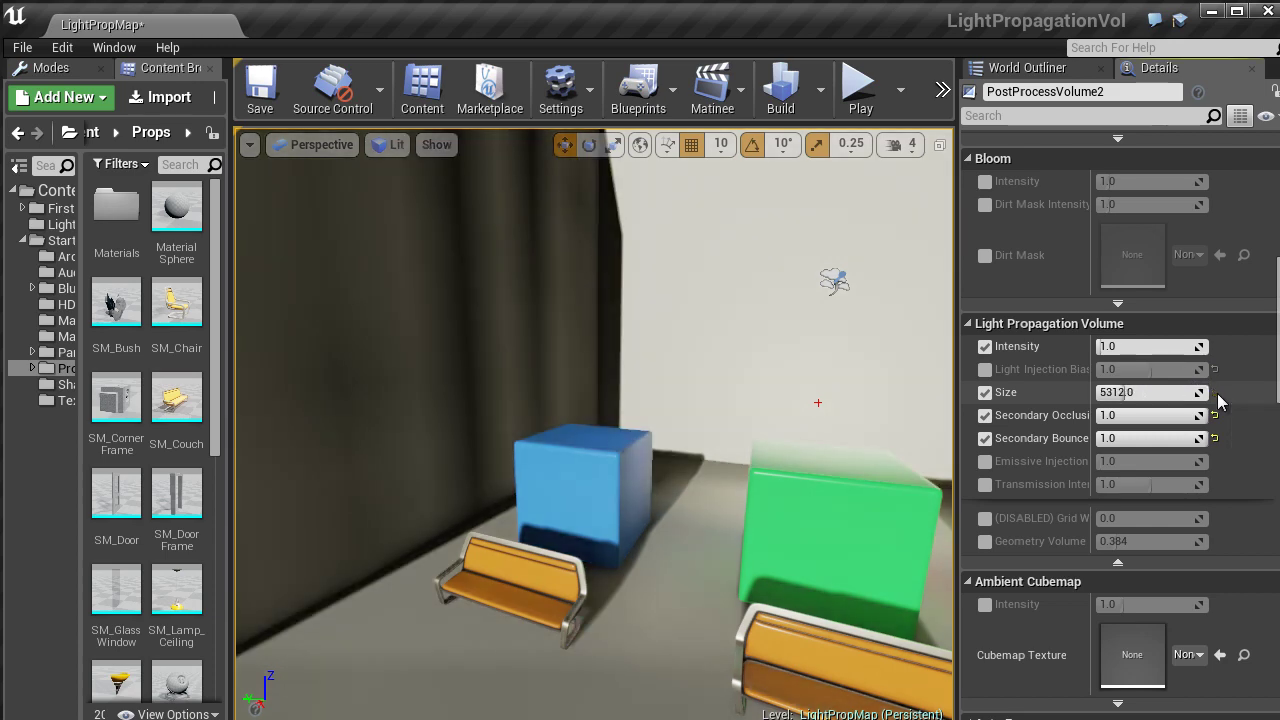
pyautogui.moveTo(743, 443); pyautogui.dragTo(819, 463, button='right')
pyautogui.moveTo(1183, 392); pyautogui.dragTo(1040, 426)
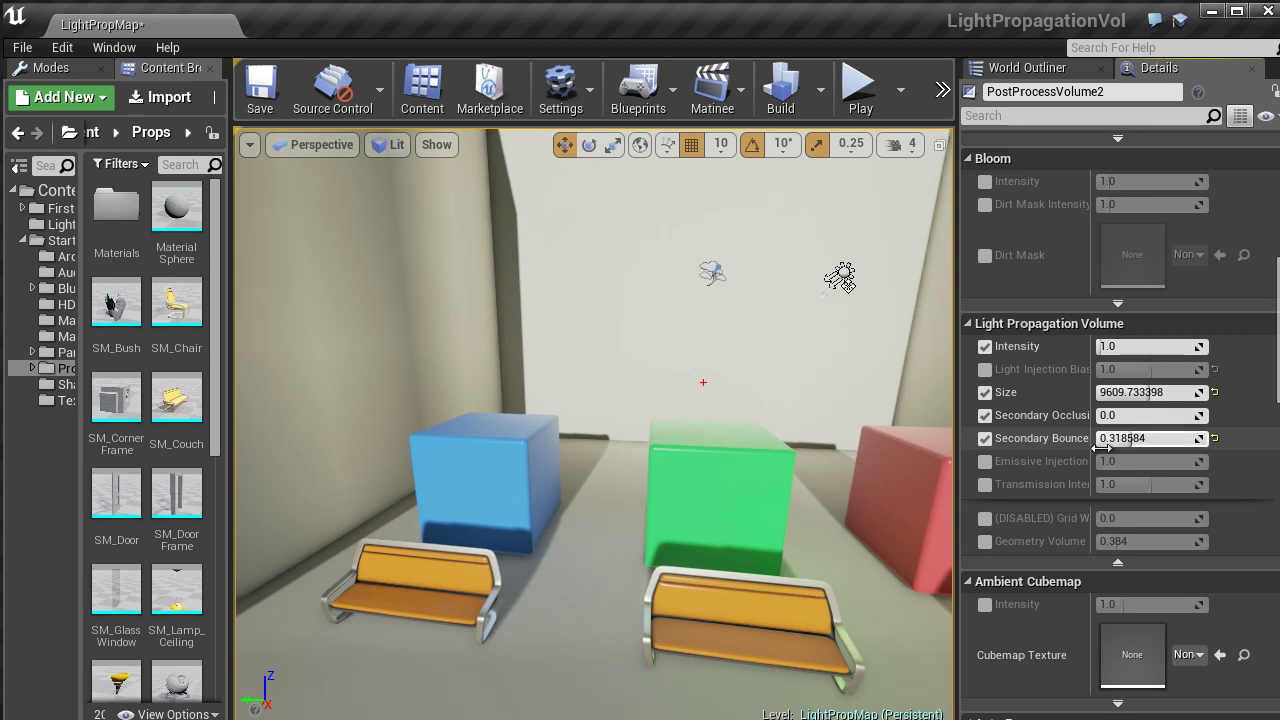
# Set Secondary Occlusion to 1, and compare Secondary Bounce at 0 and 1, leaving it at 1.
pyautogui.moveTo(1160, 425); pyautogui.dragTo(1210, 425)
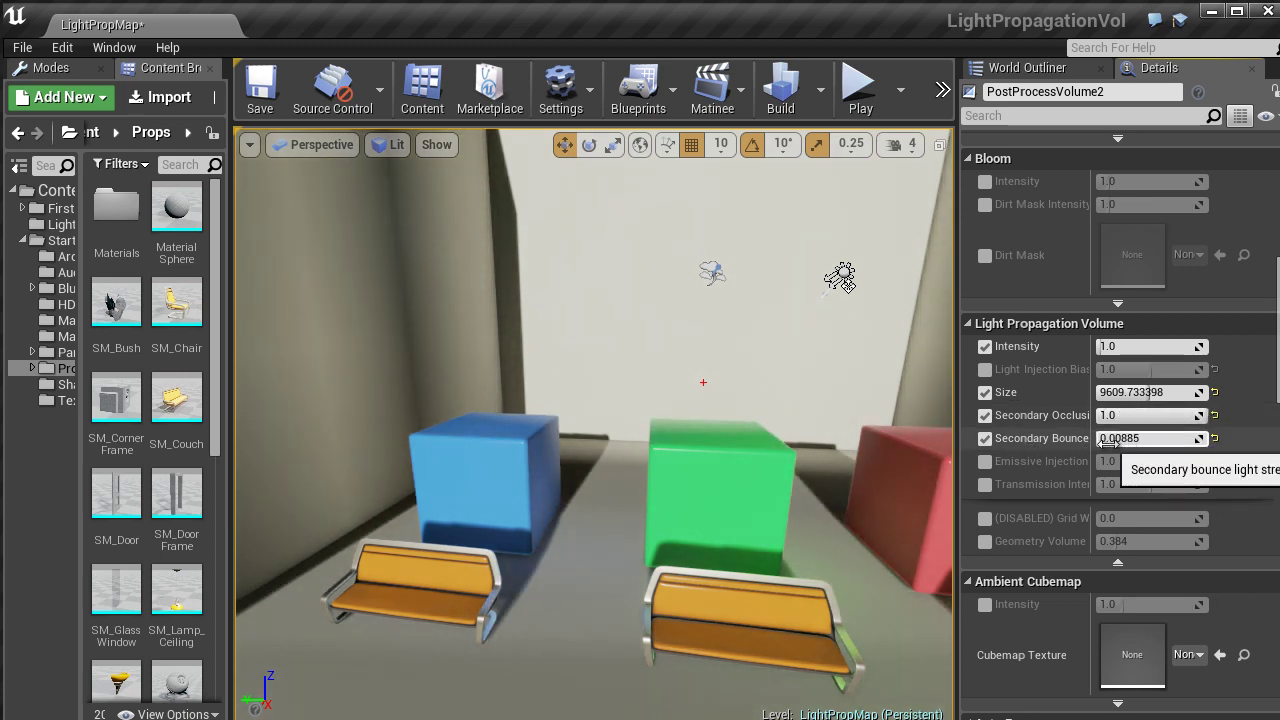
pyautogui.moveTo(1108, 444); pyautogui.dragTo(1200, 438)
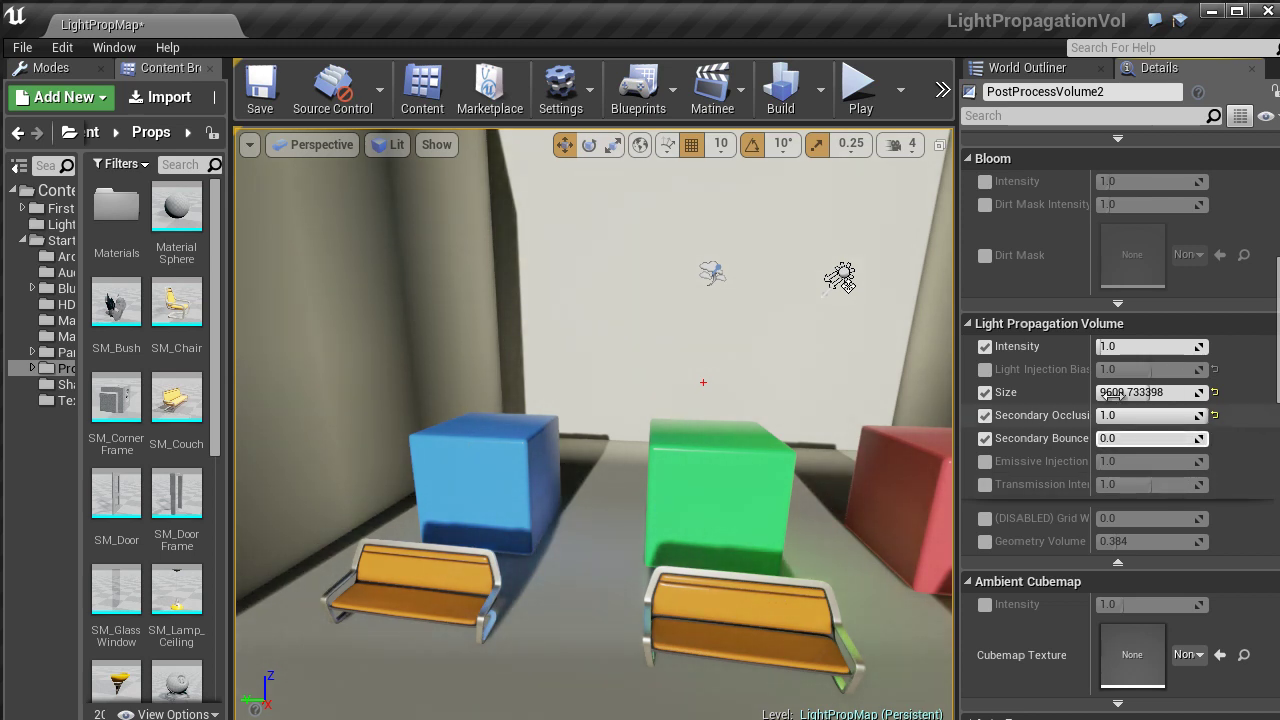
pyautogui.moveTo(1106, 438); pyautogui.dragTo(1200, 438)
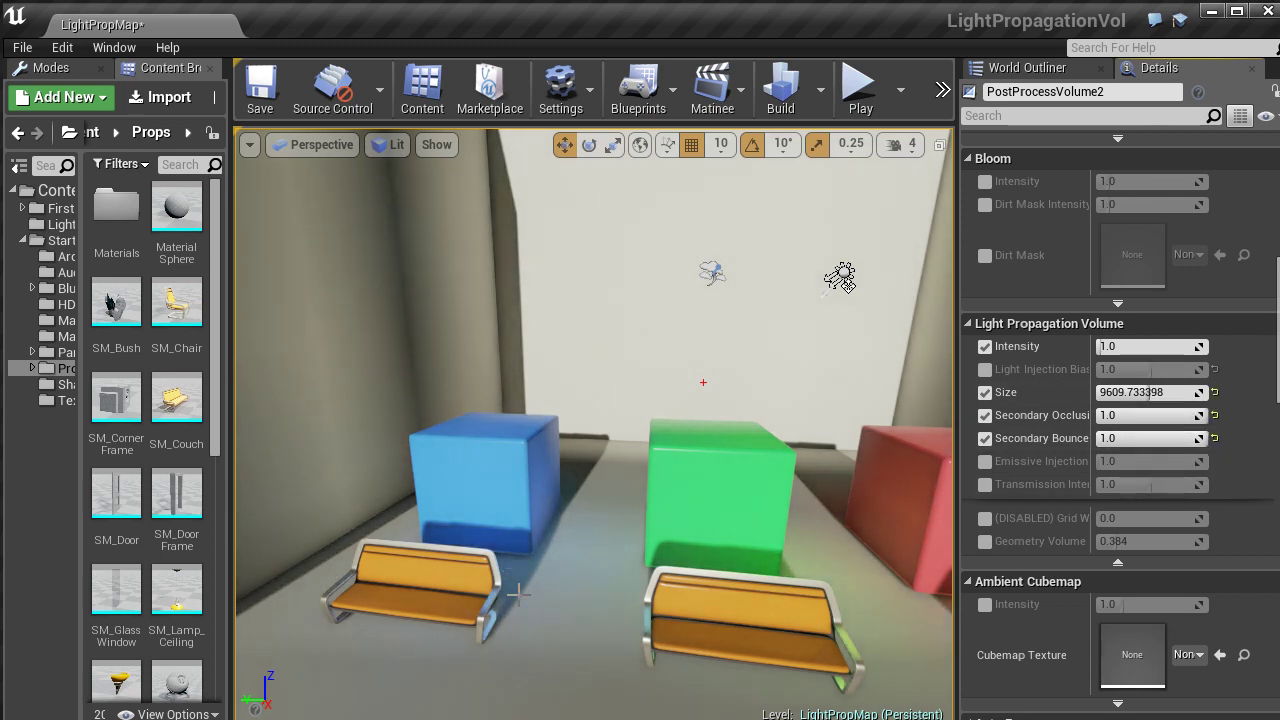
pyautogui.click(1214, 438)
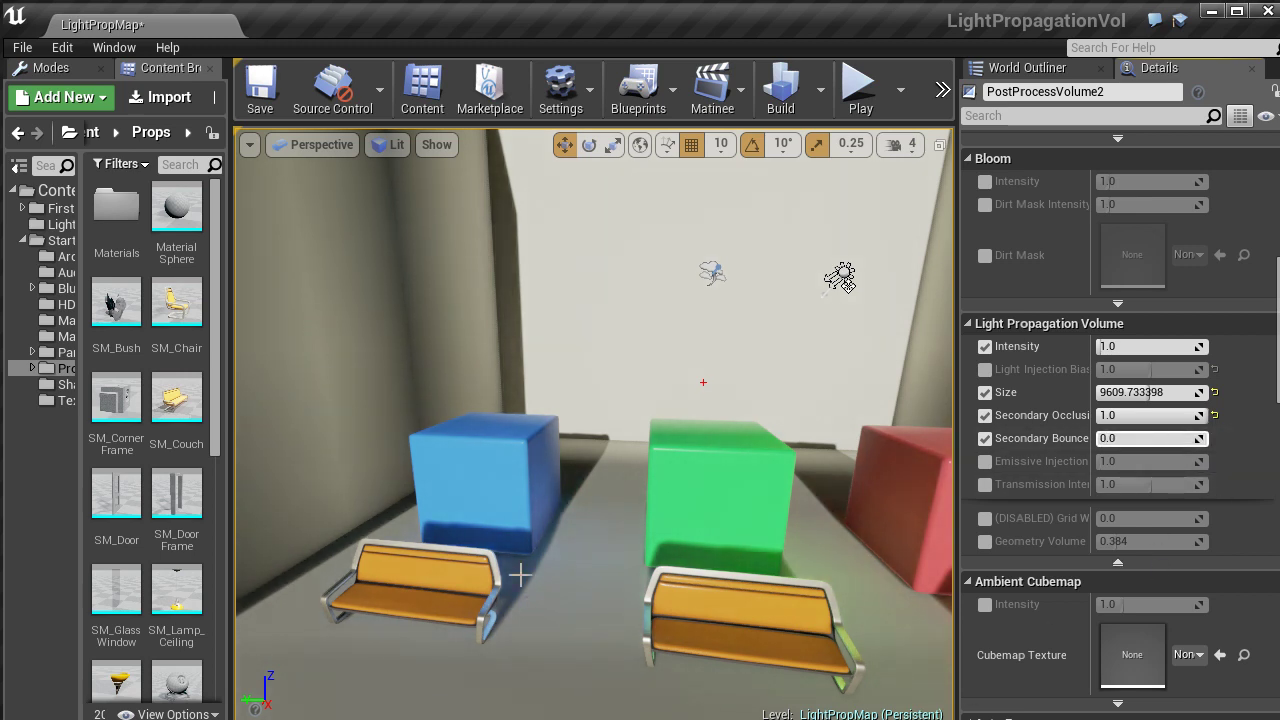
pyautogui.moveTo(1140, 440); pyautogui.dragTo(1200, 438)
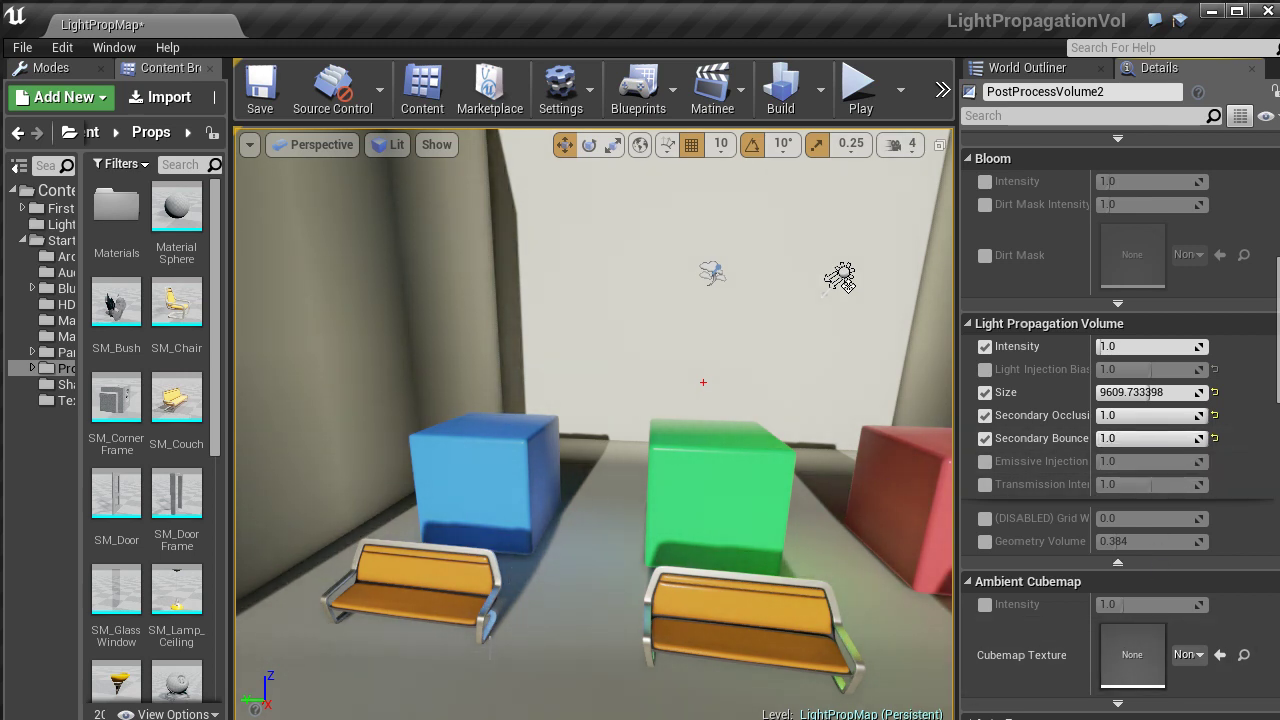
# Examine the bounced light around the blue cube and its bench up close, checking the effect of Secondary Bounce.
pyautogui.moveTo(636, 517); pyautogui.dragTo(532, 586, button='right')
pyautogui.press('w')
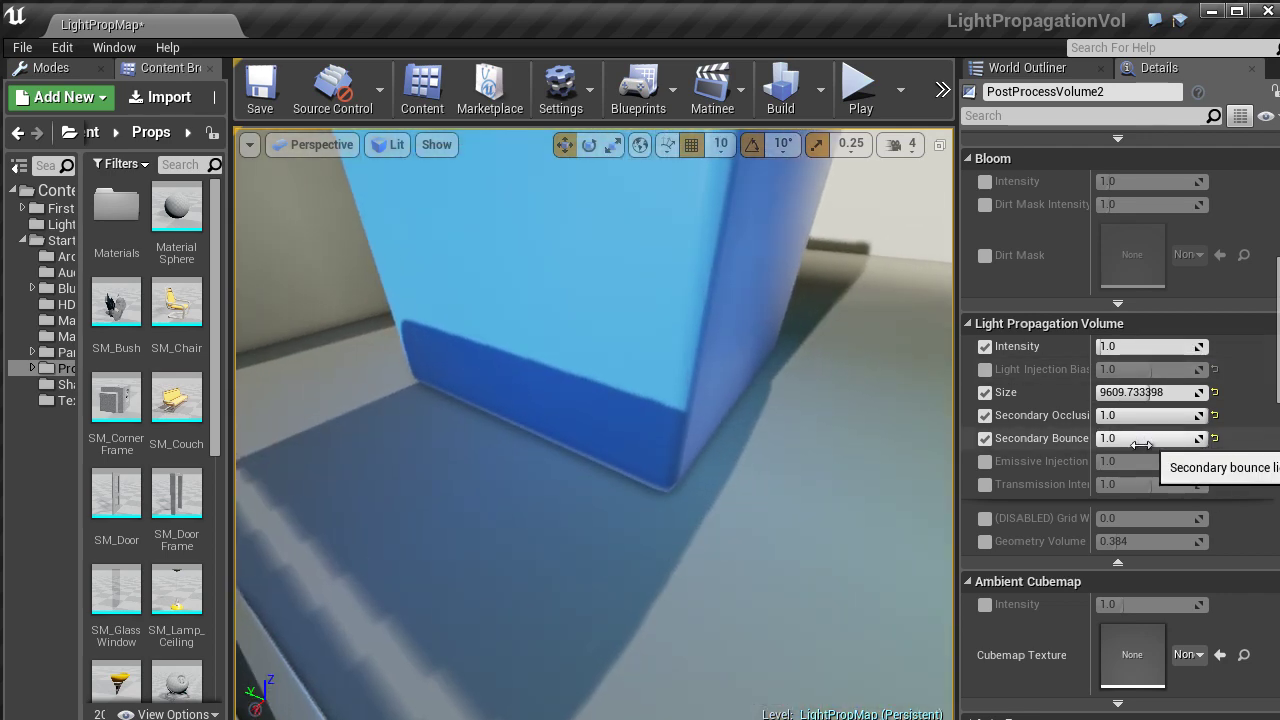
pyautogui.moveTo(1140, 444)
pyautogui.mouseDown()
pyautogui.moveTo(1120, 440)
pyautogui.moveTo(1142, 439)
pyautogui.mouseUp()
pyautogui.moveTo(674, 537); pyautogui.dragTo(527, 583, button='right')
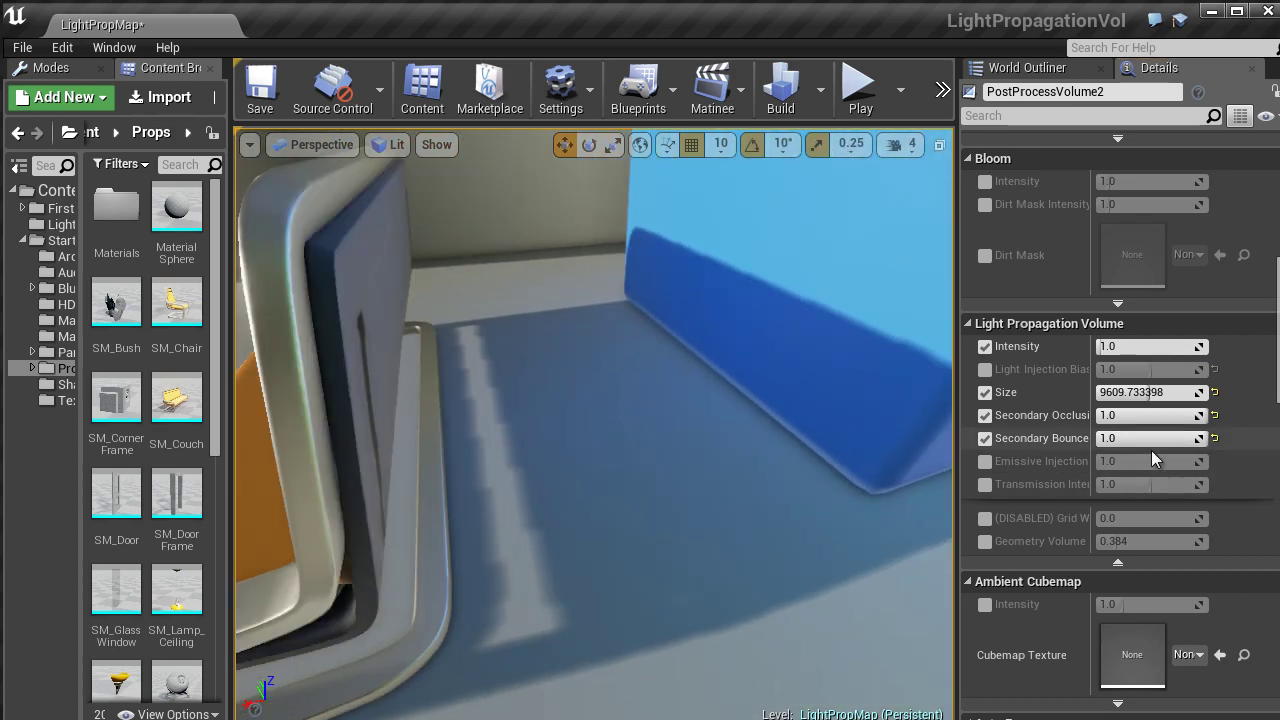